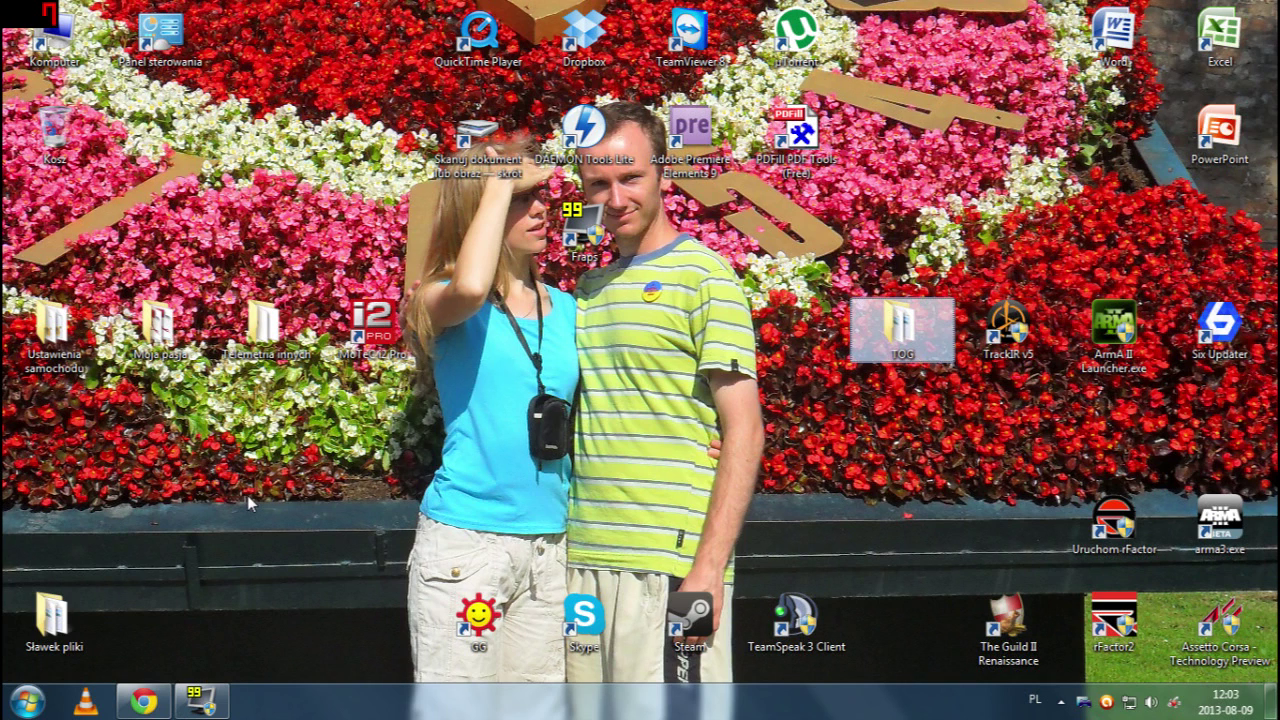
Go to the MoTeC Downloads Latest Releases page, which lists i2 Pro 1.21.0030
left_click(144, 701)
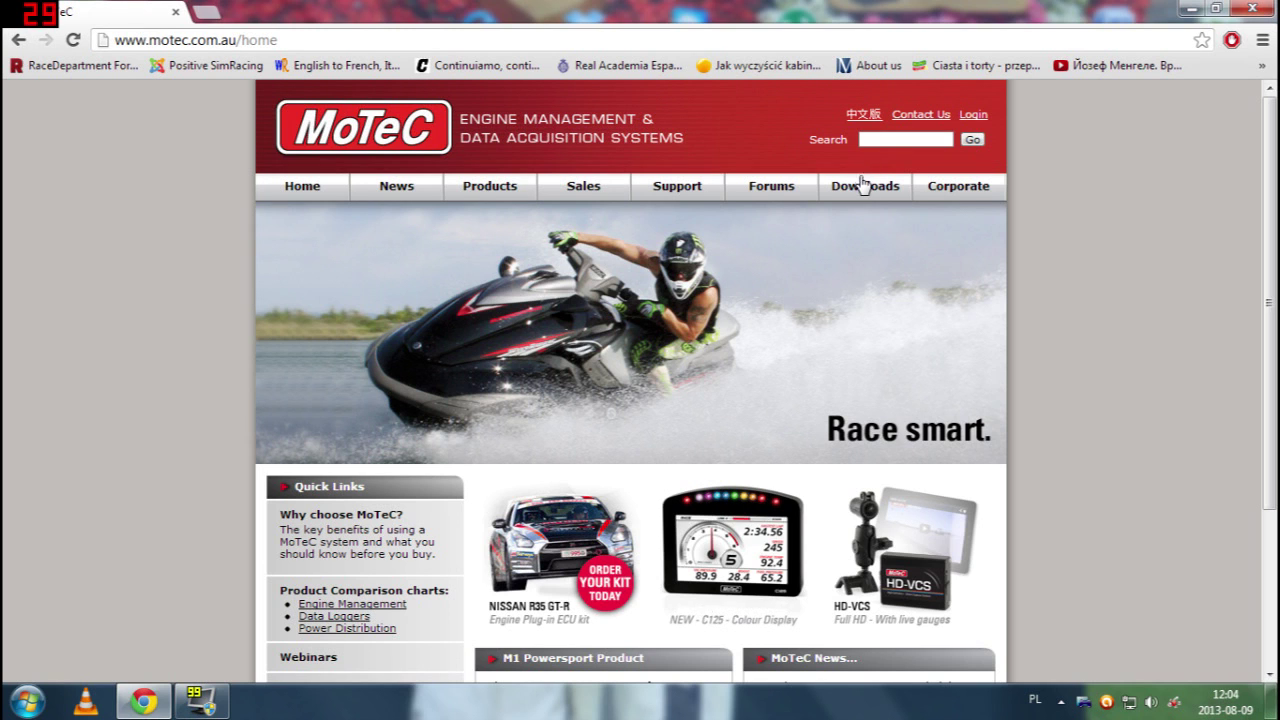
mouse_move(857, 198)
mouse_move(856, 232)
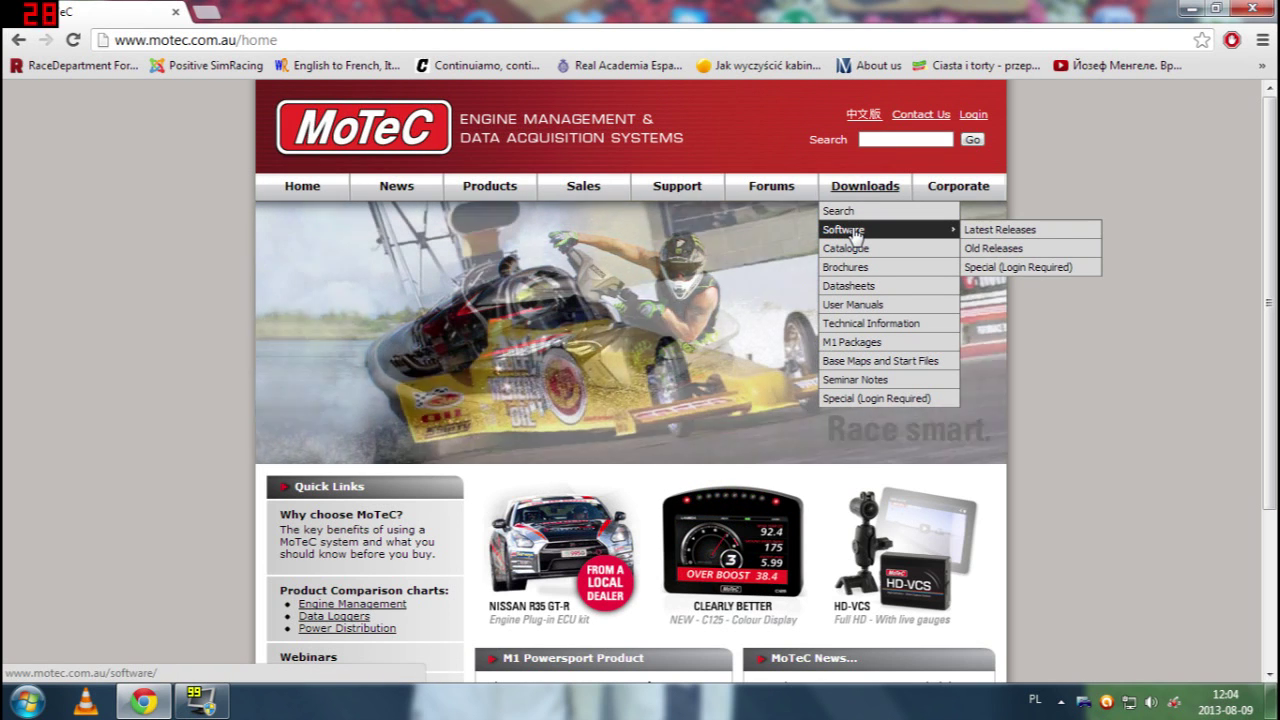
left_click(856, 232)
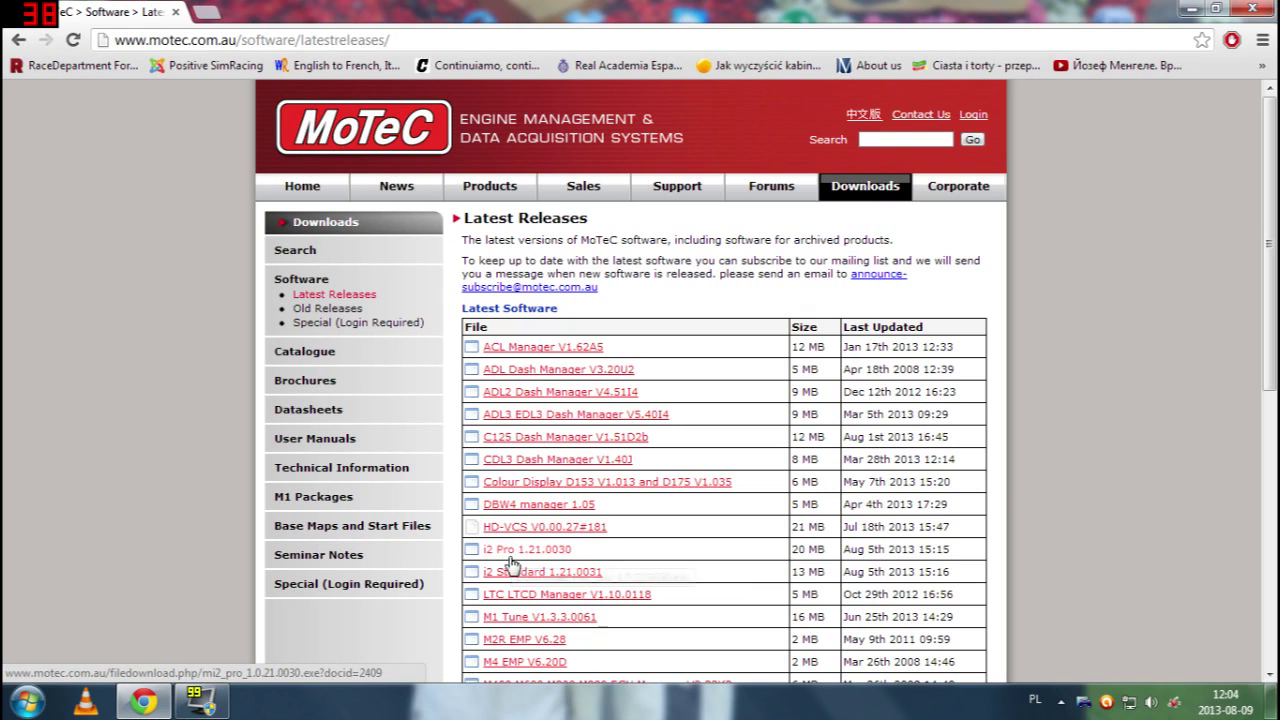
left_click_drag(628, 578, 598, 568)
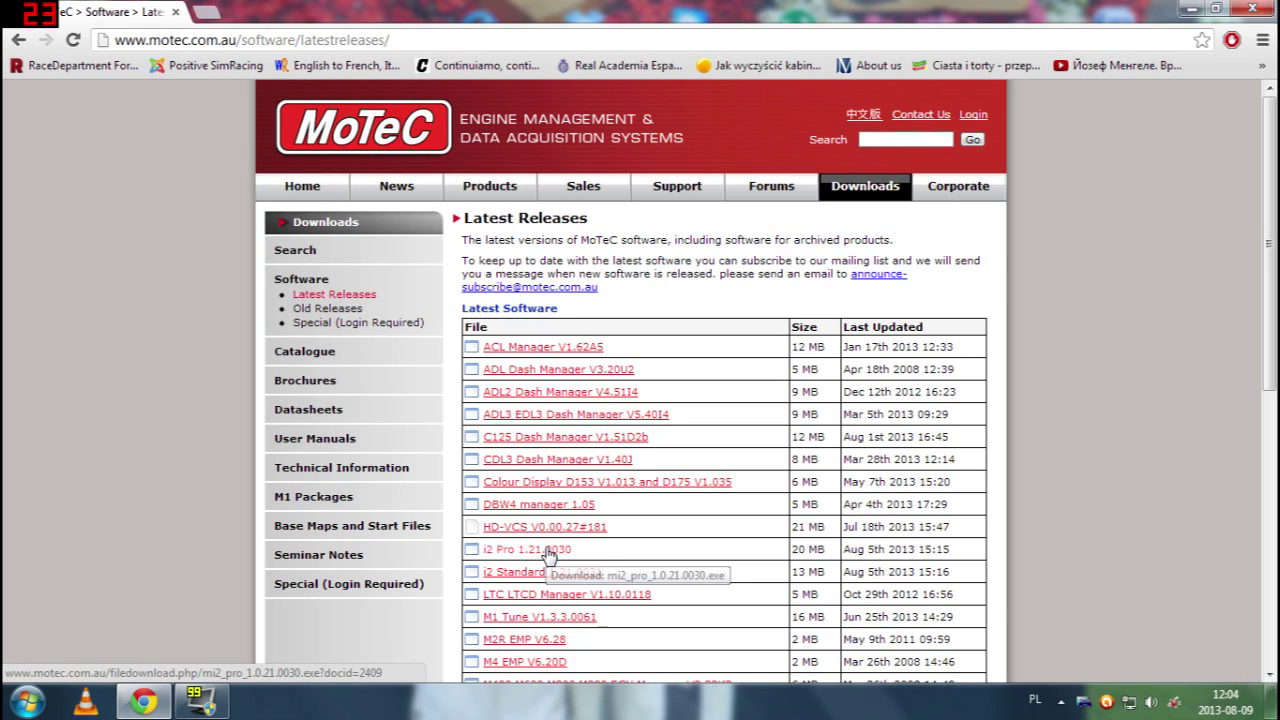
mouse_move(478, 176)
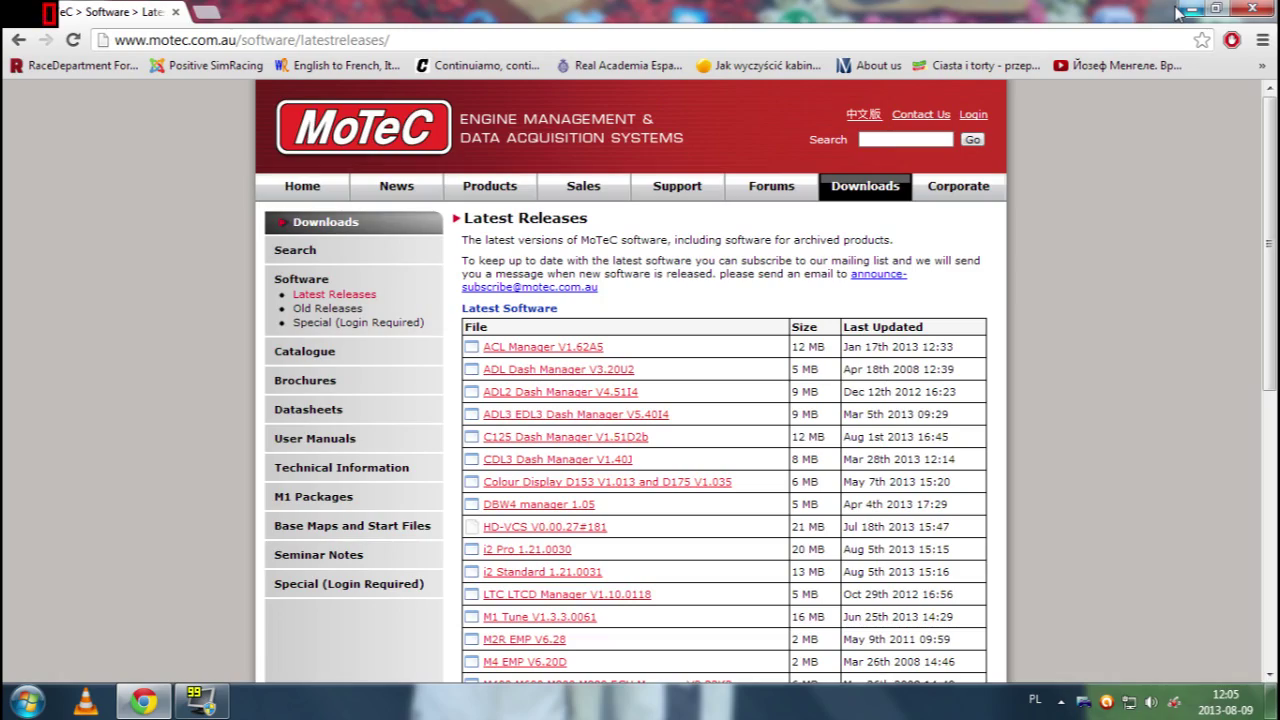
Minimize Chrome and launch MoTeC i2 Pro from its desktop shortcut
left_click(1190, 9)
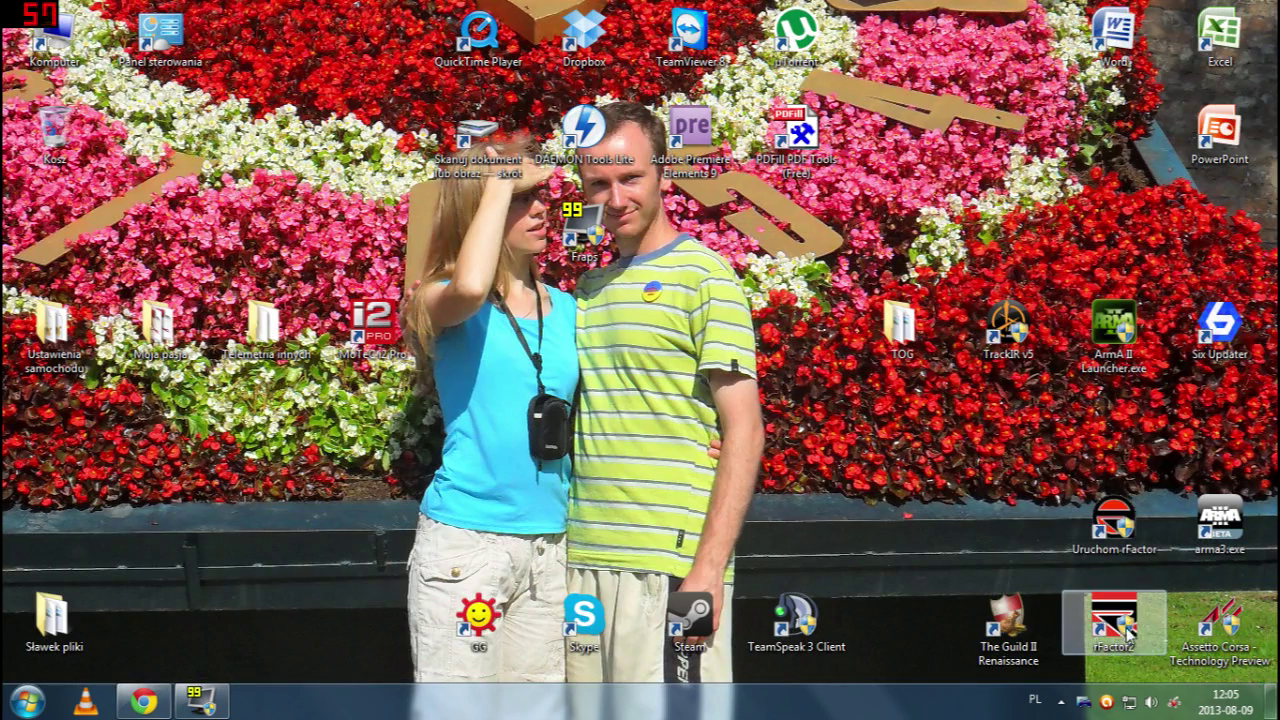
double_click(1103, 535)
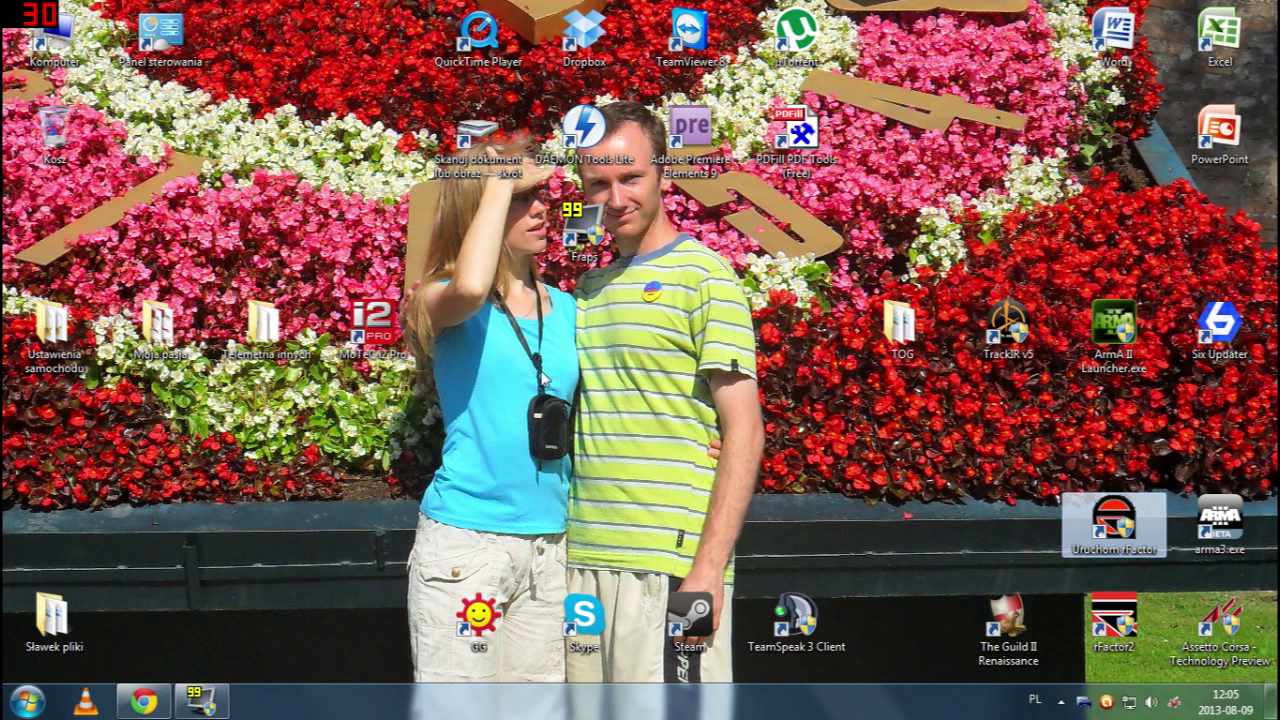
left_click(377, 337)
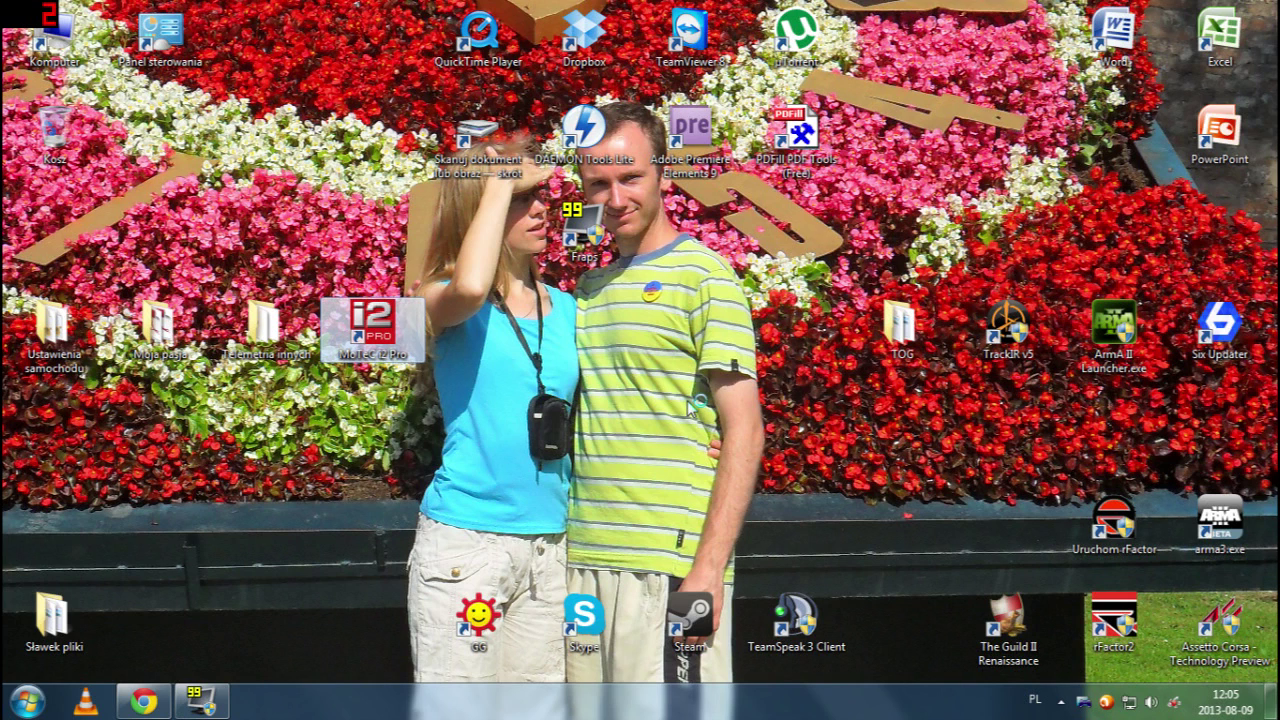
key("Return")
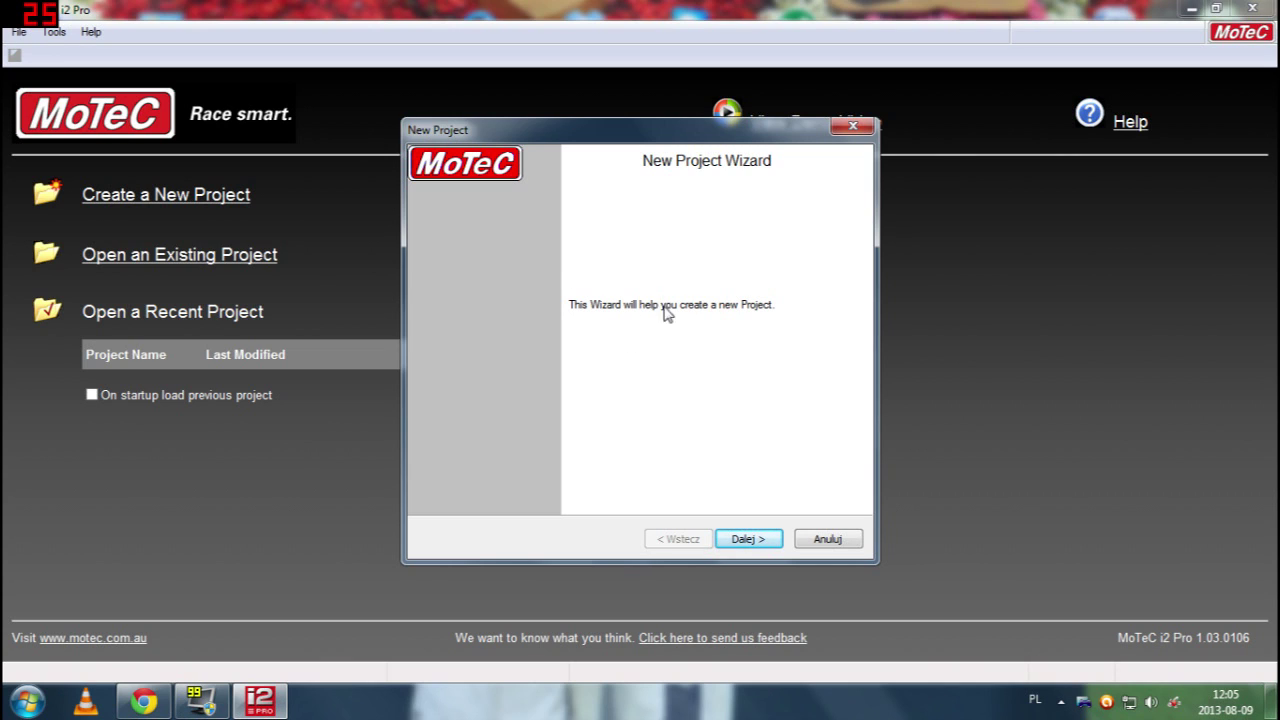
Advance the New Project Wizard to the Project Type page, with Circuit selected
left_click(751, 539)
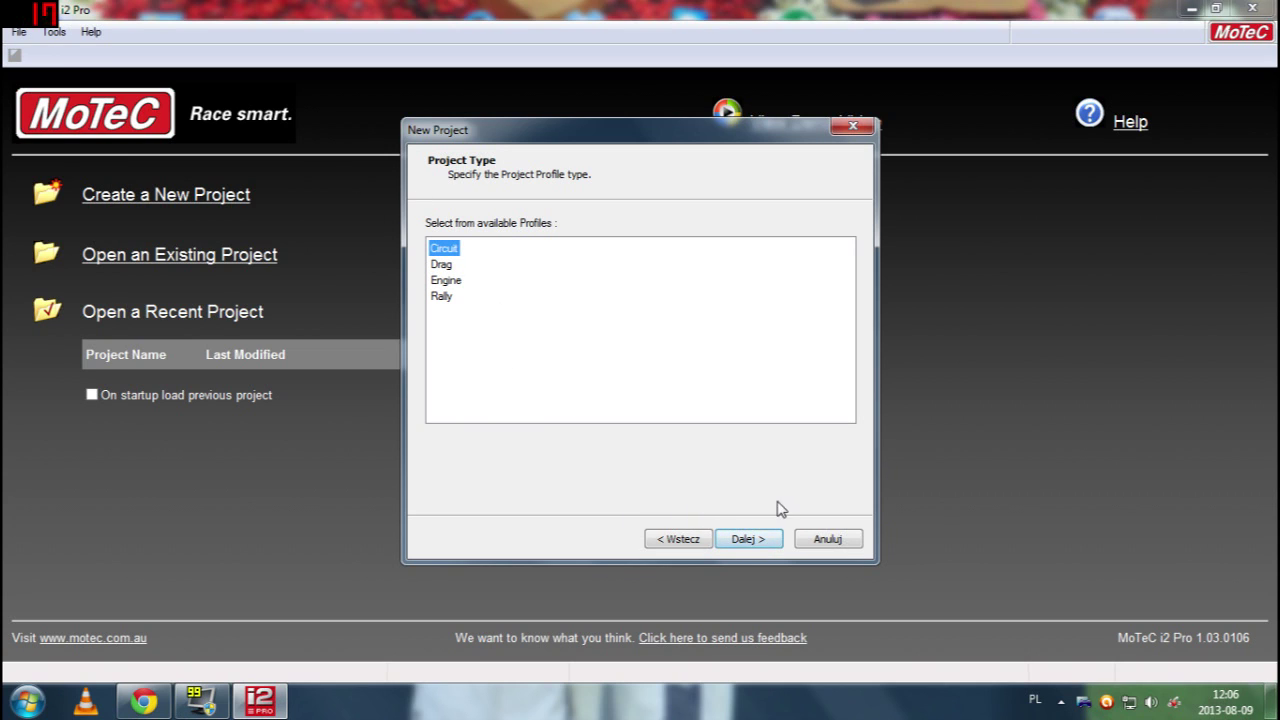
Create a Circuit-profile project named 'My first project' and finish the wizard
left_click(748, 540)
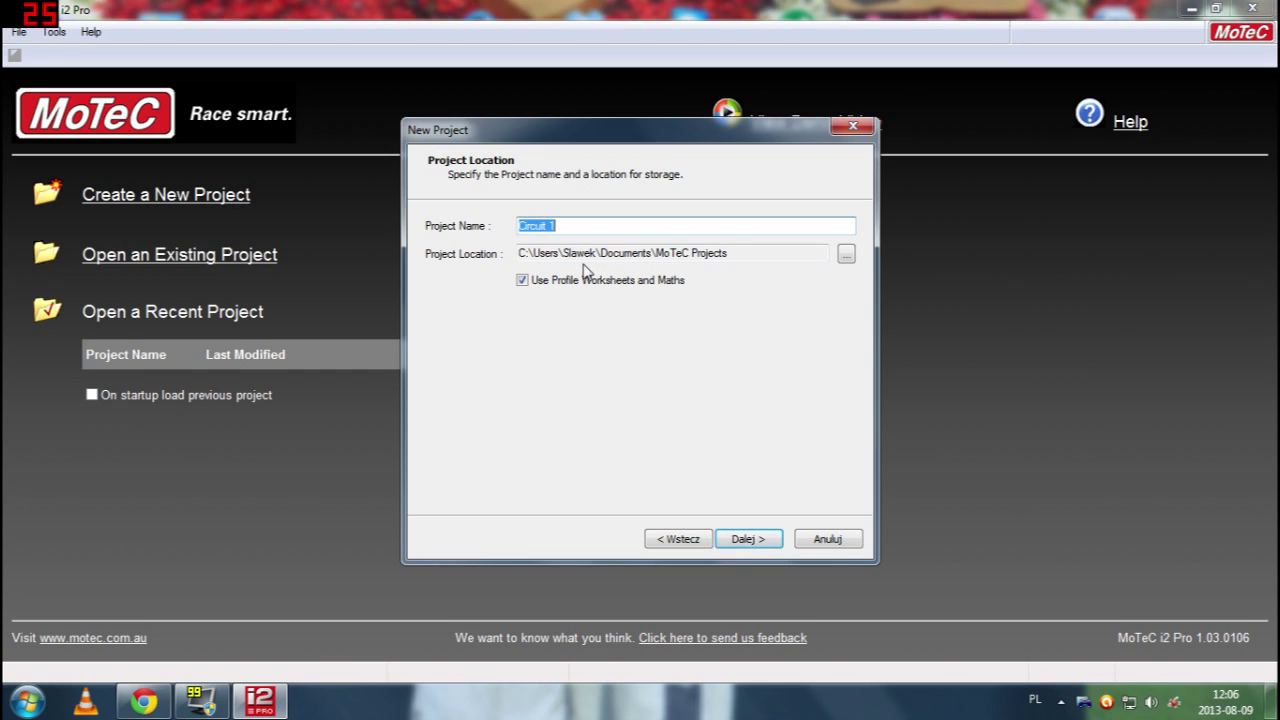
type("My first project")
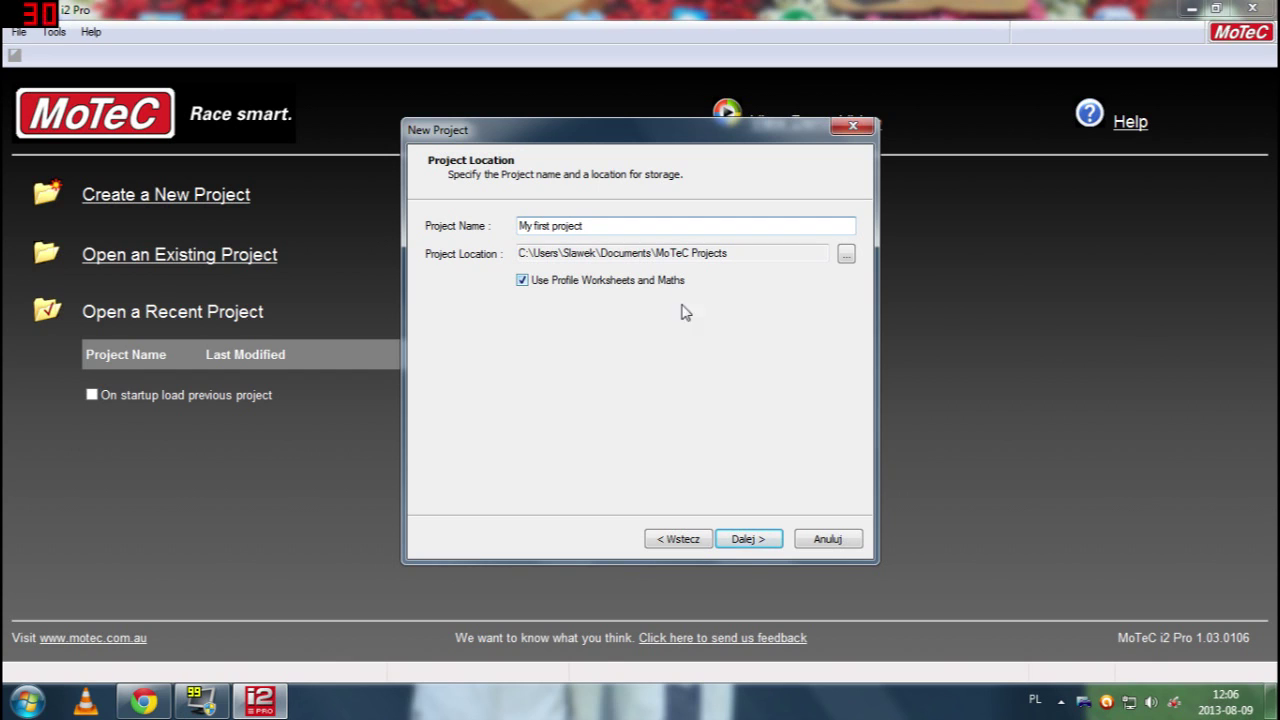
left_click(750, 542)
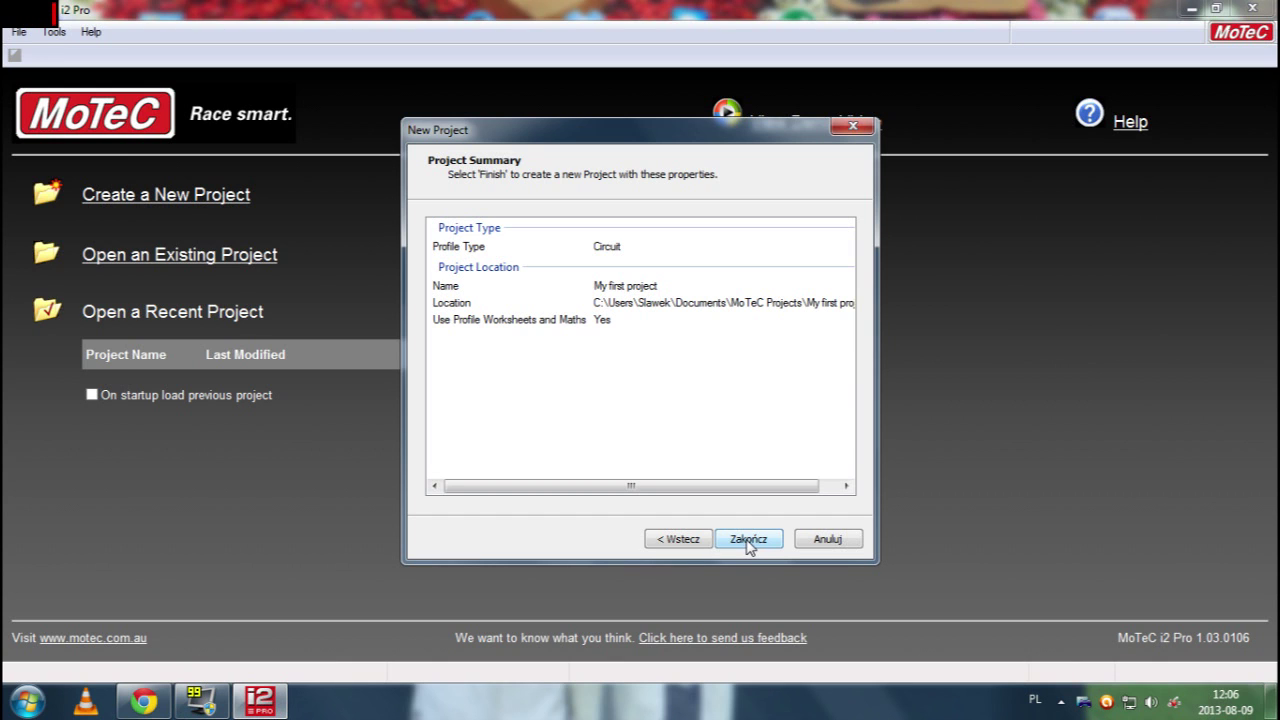
left_click(748, 541)
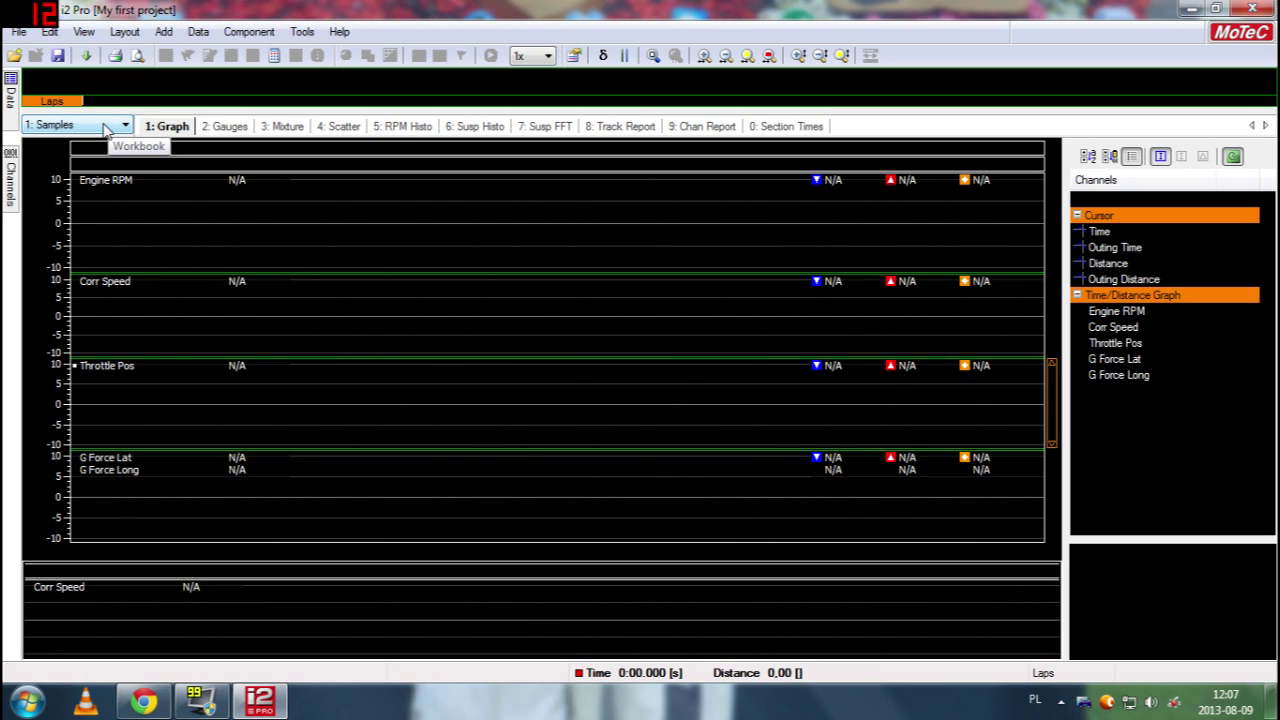
List the project's workbooks: Samples, Driver, Engine, Transmission, Brakes, Suspension and Tyres
left_click(125, 127)
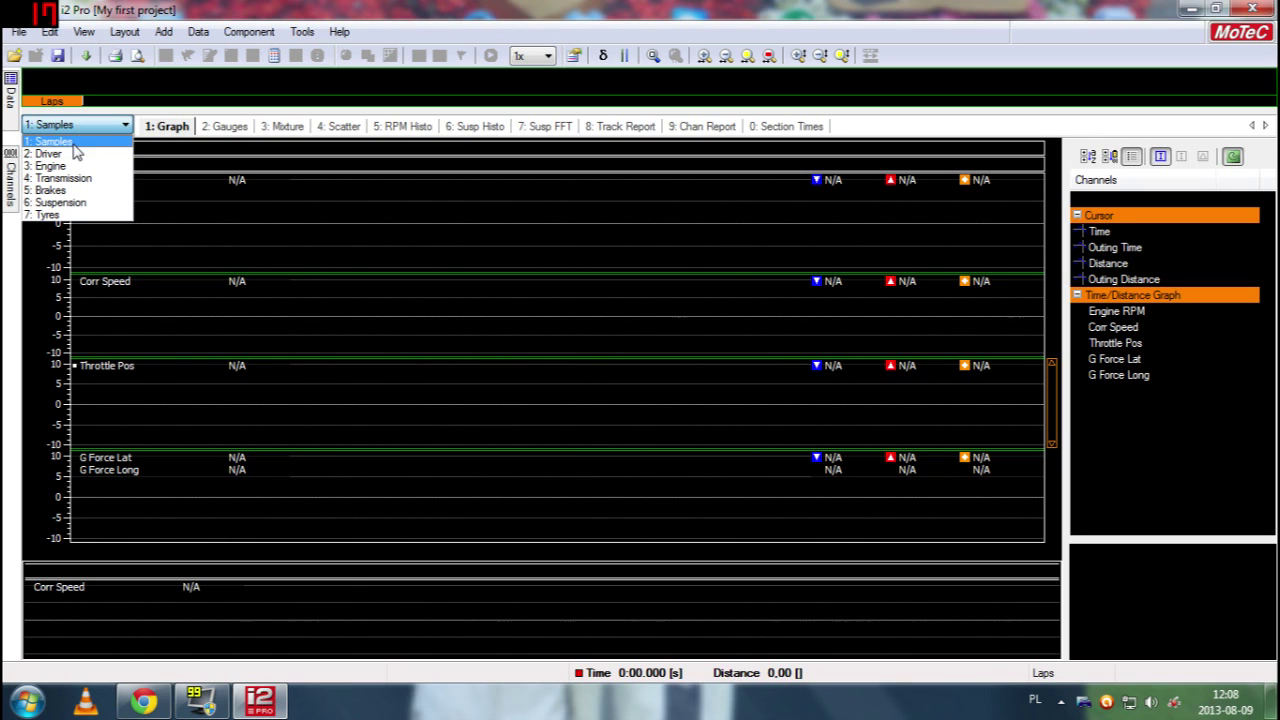
Delete the Graph, Gauges, Mixture and Scatter worksheets from the Samples workbook
left_click(160, 132)
right_click(162, 129)
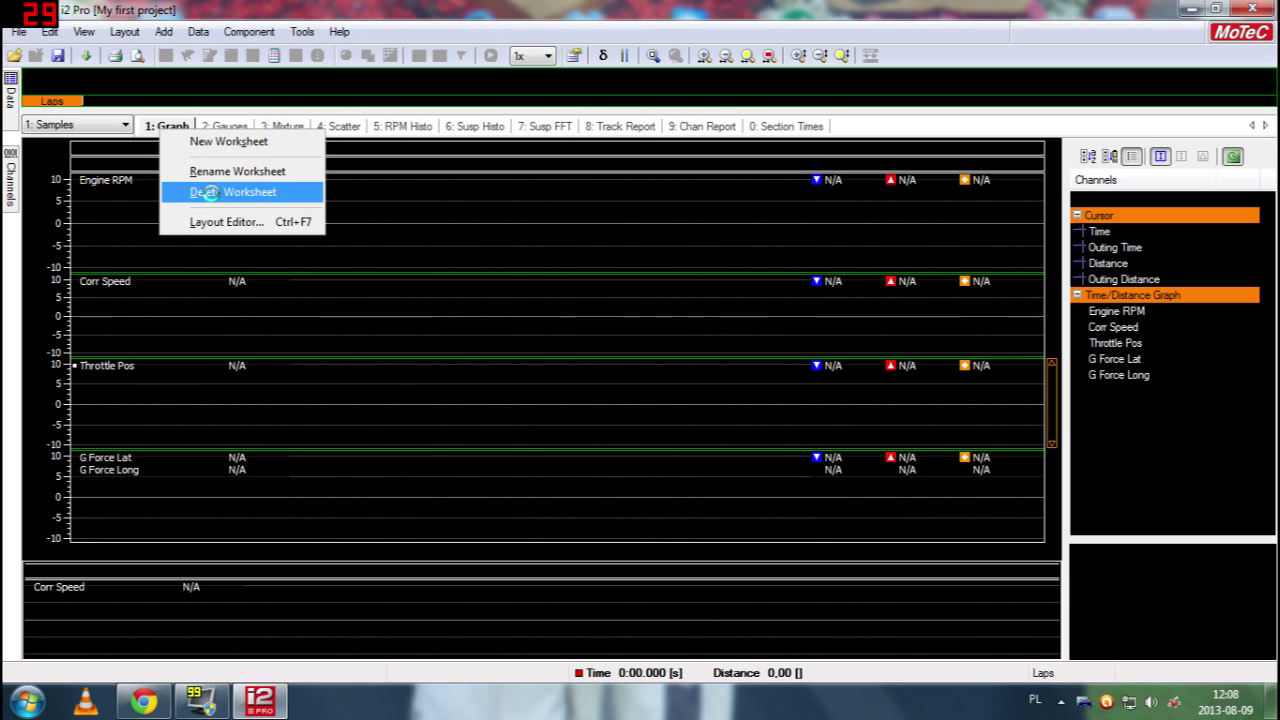
left_click(207, 192)
key("Return")
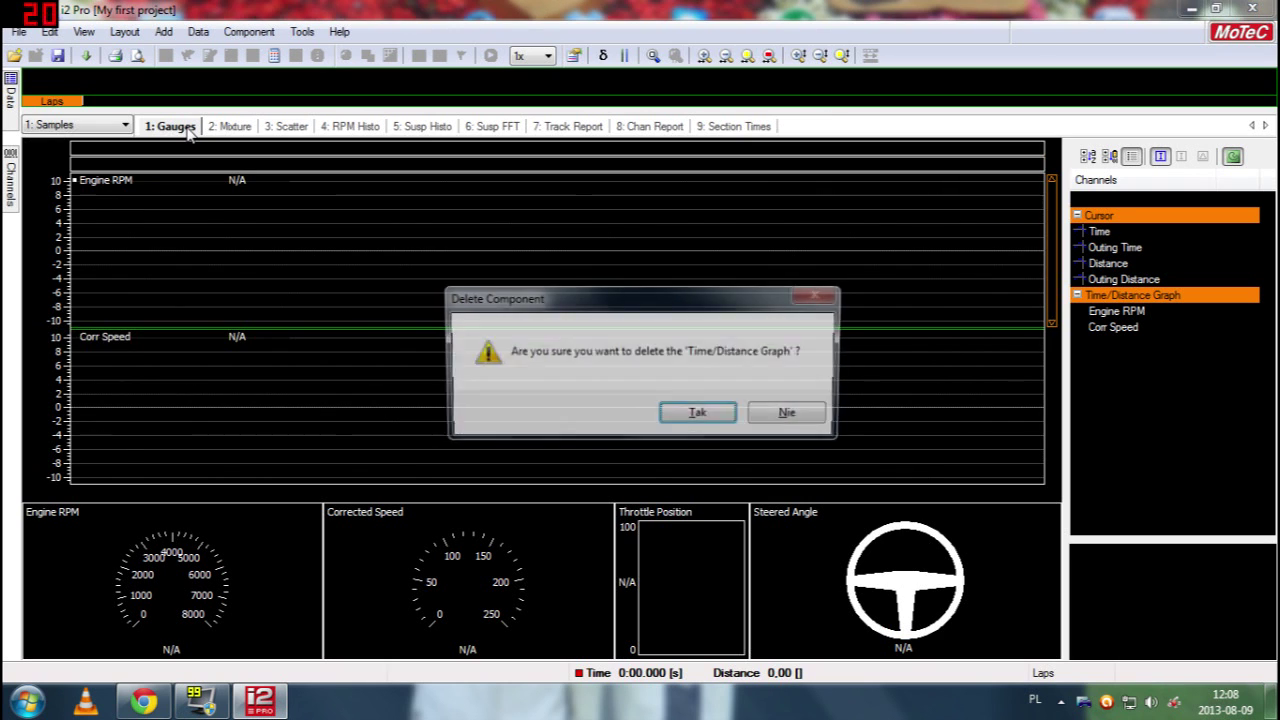
key("Return")
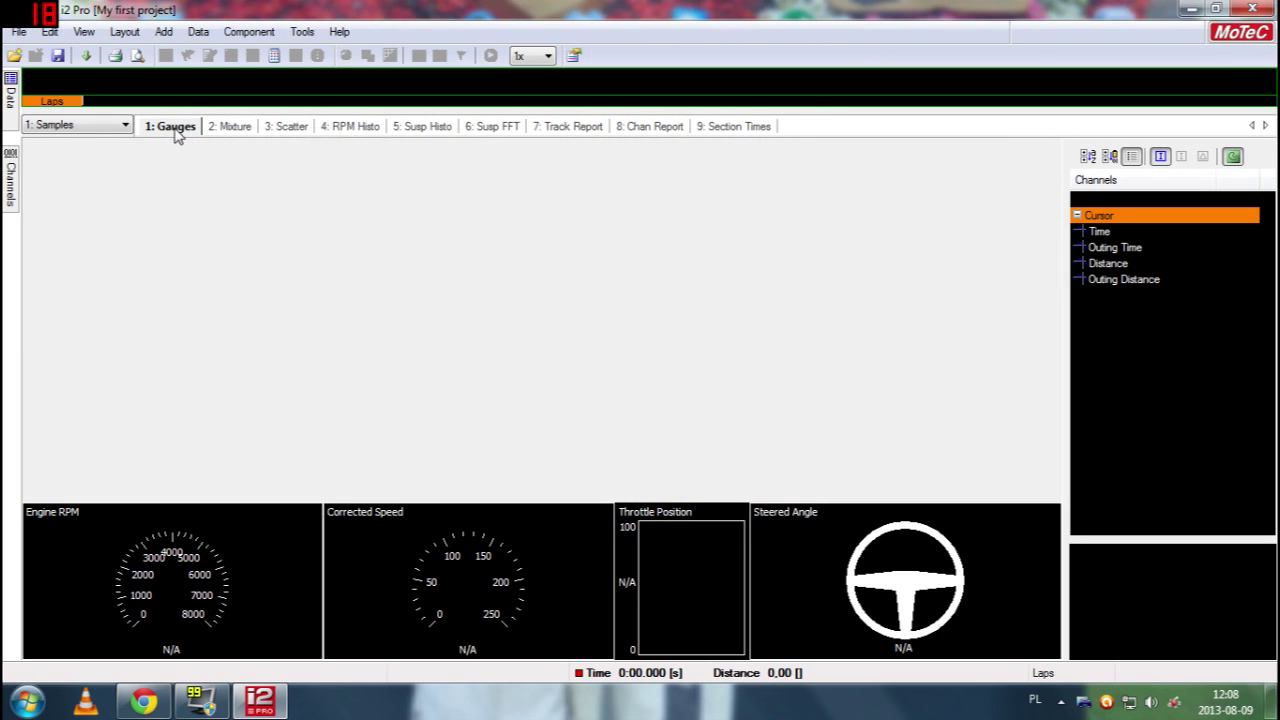
right_click(176, 132)
left_click(200, 190)
key("Return")
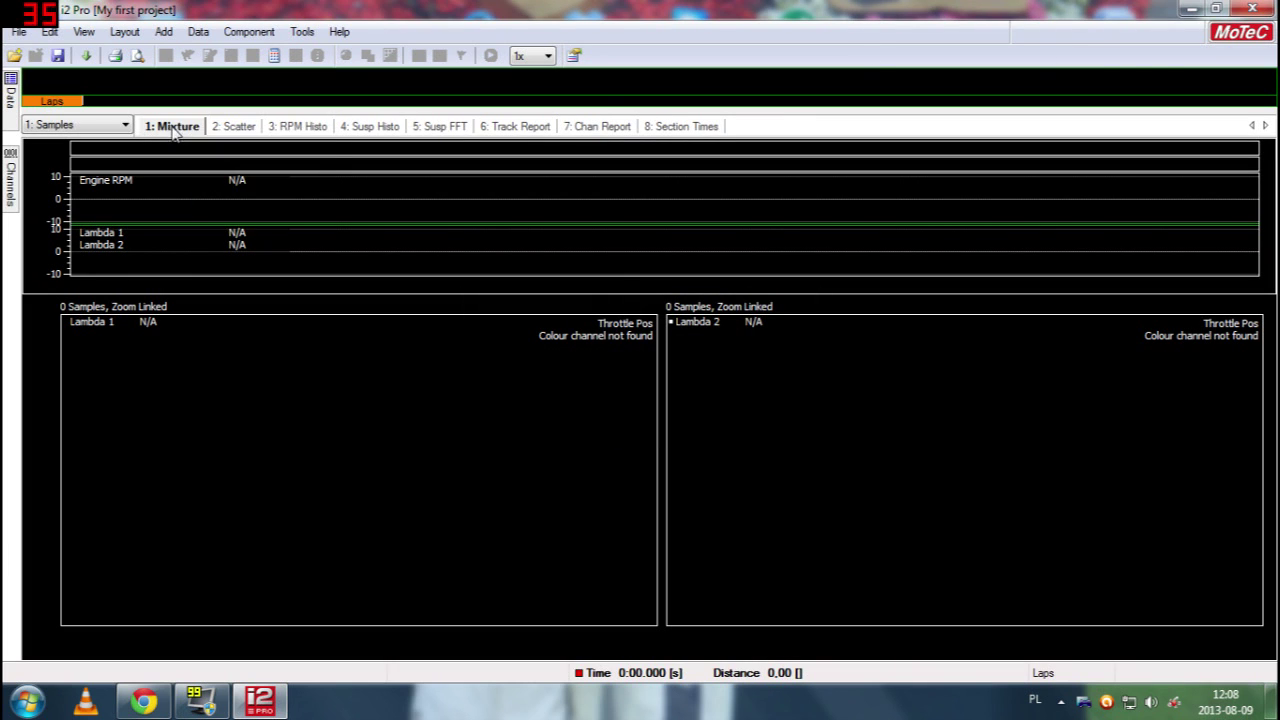
right_click(172, 134)
left_click(207, 188)
key("Return")
right_click(182, 134)
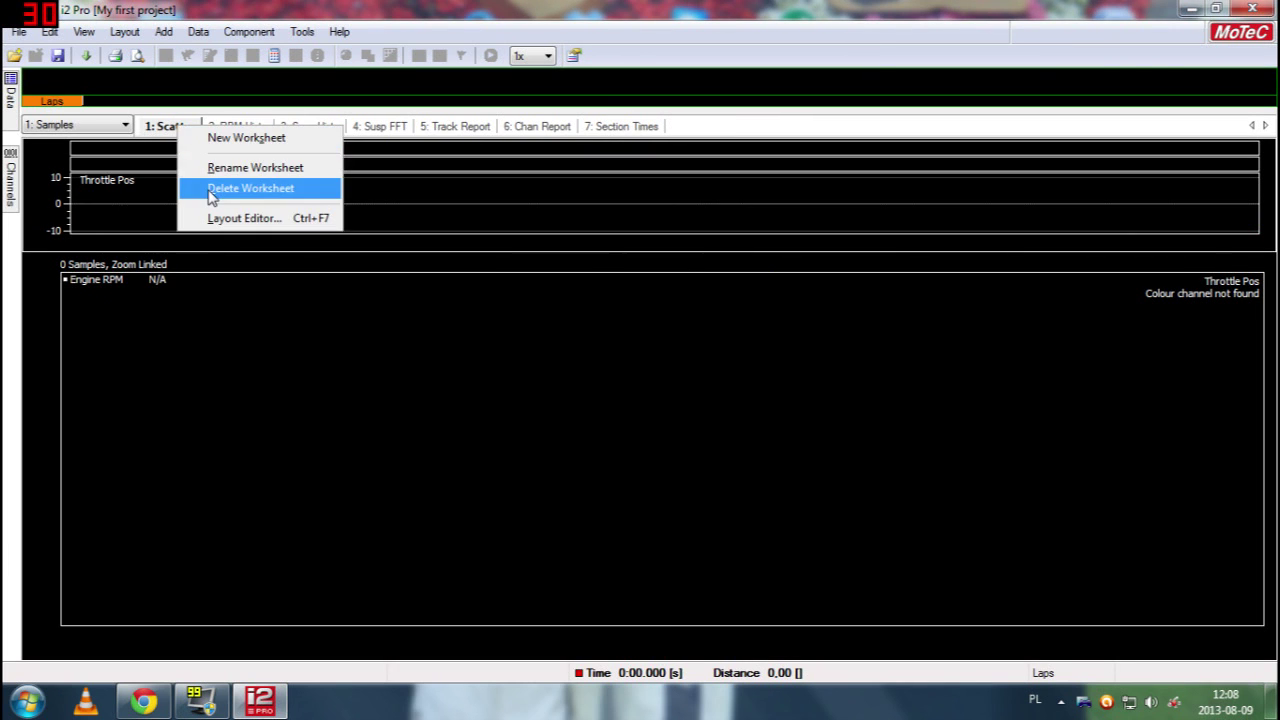
left_click(212, 190)
key("Return")
Delete the RPM Histo, Susp Histo, Susp FFT, Track Report and Chan Report worksheets
right_click(176, 130)
left_click(207, 188)
key("Return")
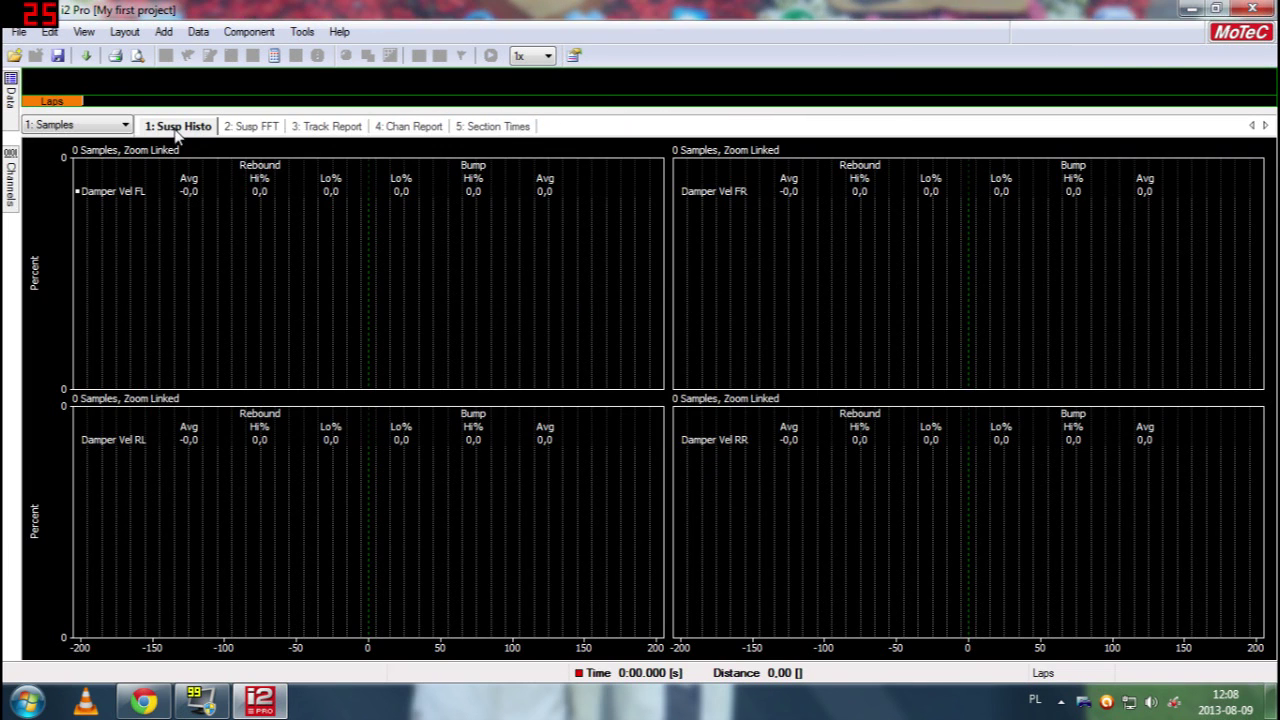
right_click(176, 130)
left_click(209, 195)
key("Return")
right_click(182, 132)
left_click(212, 196)
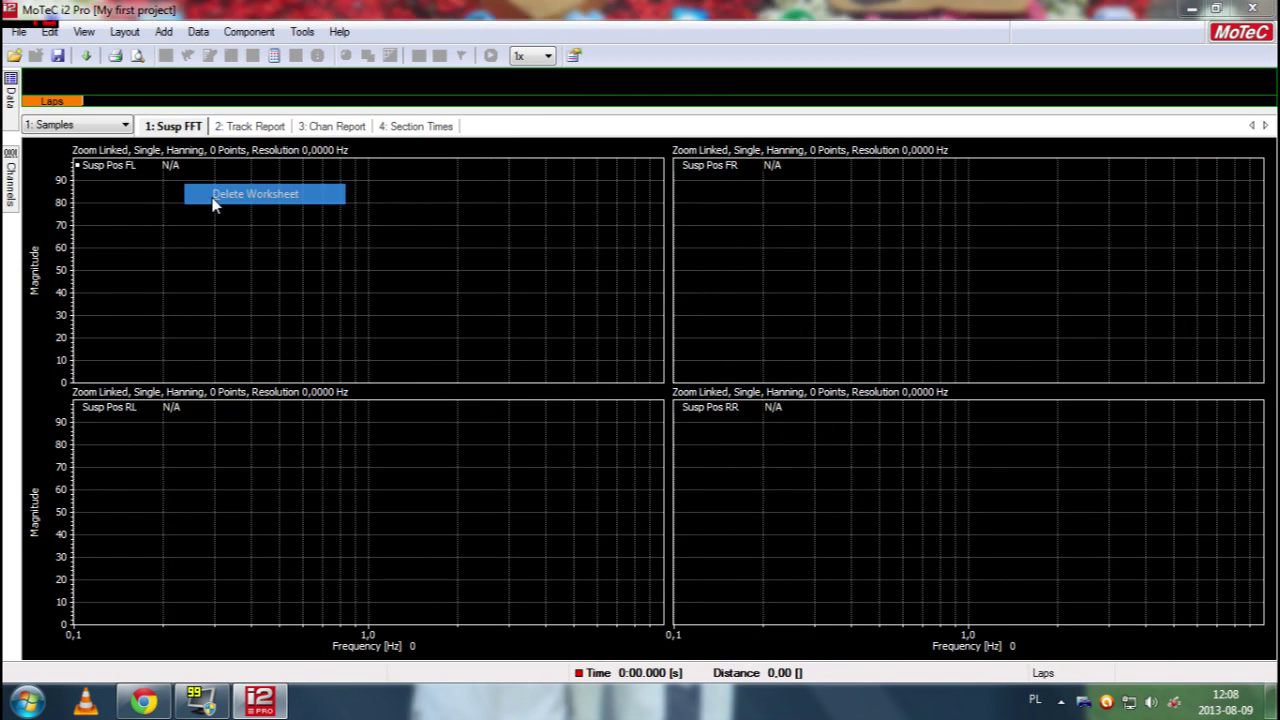
key("Return")
right_click(177, 132)
left_click(212, 191)
key("Return")
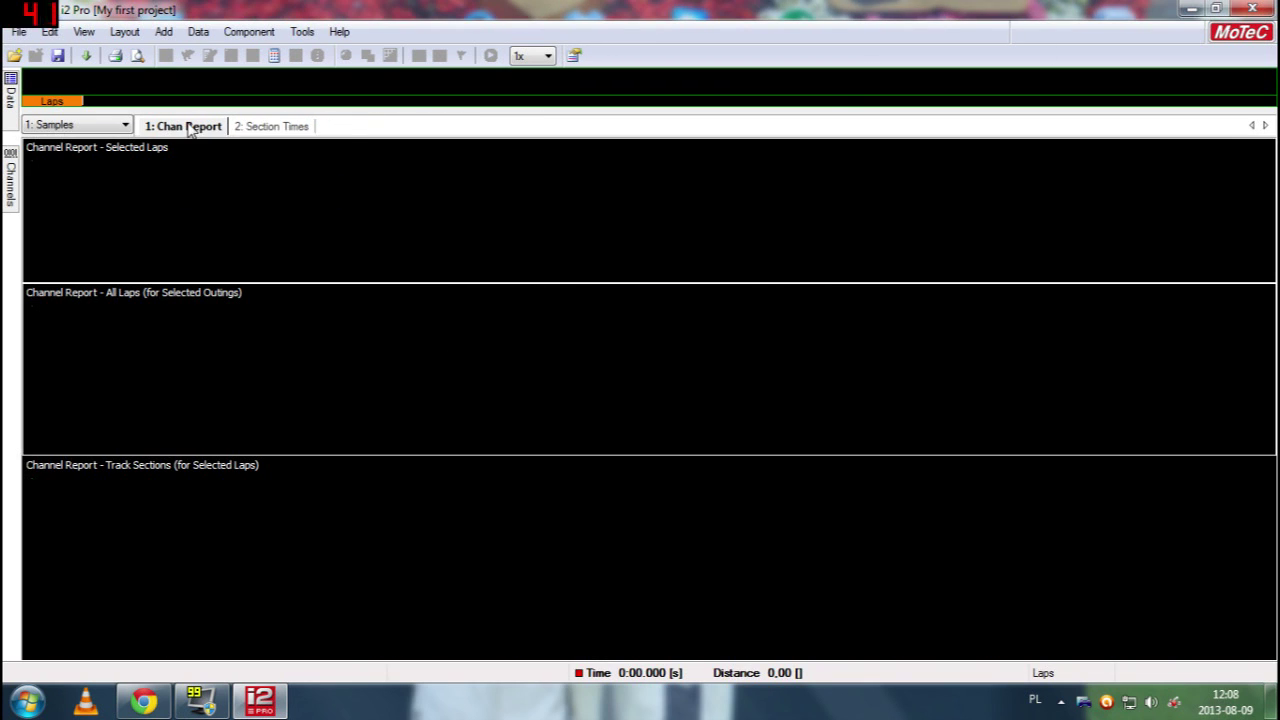
right_click(188, 130)
left_click(205, 189)
key("Return")
right_click(184, 129)
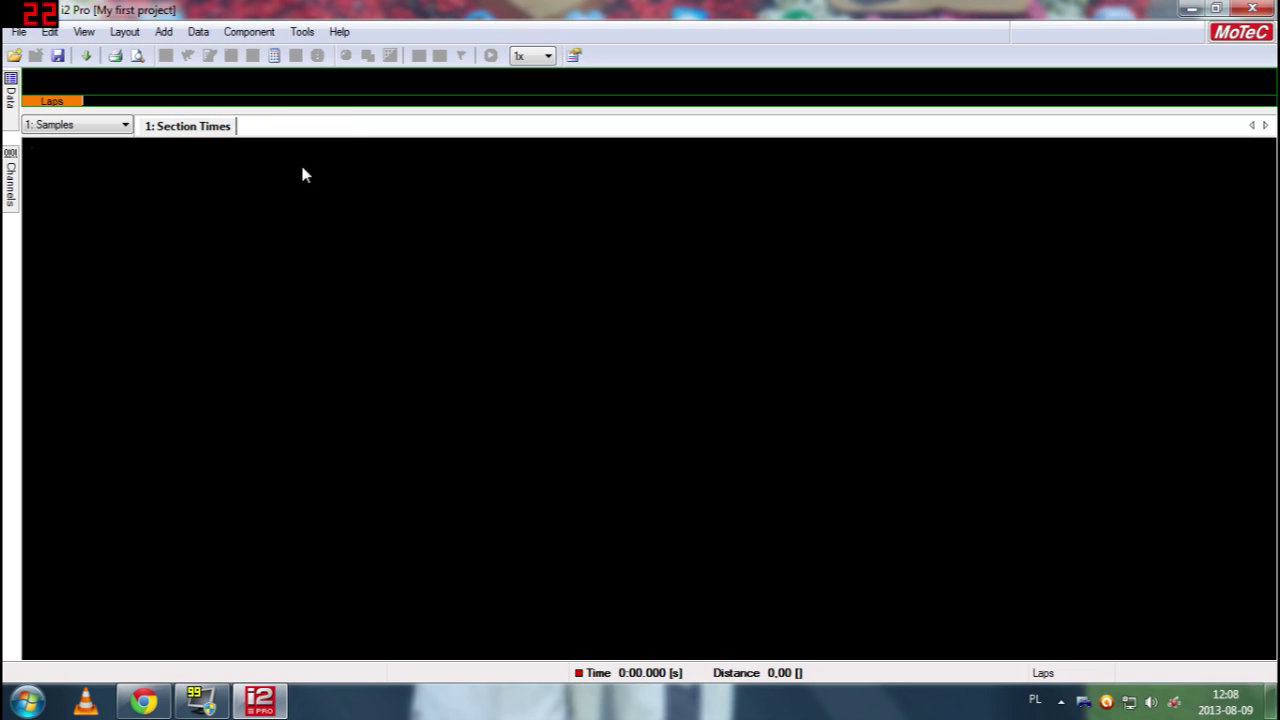
Check the workbook list, then open the Layout Editor listing all workbooks and worksheets
left_click(80, 127)
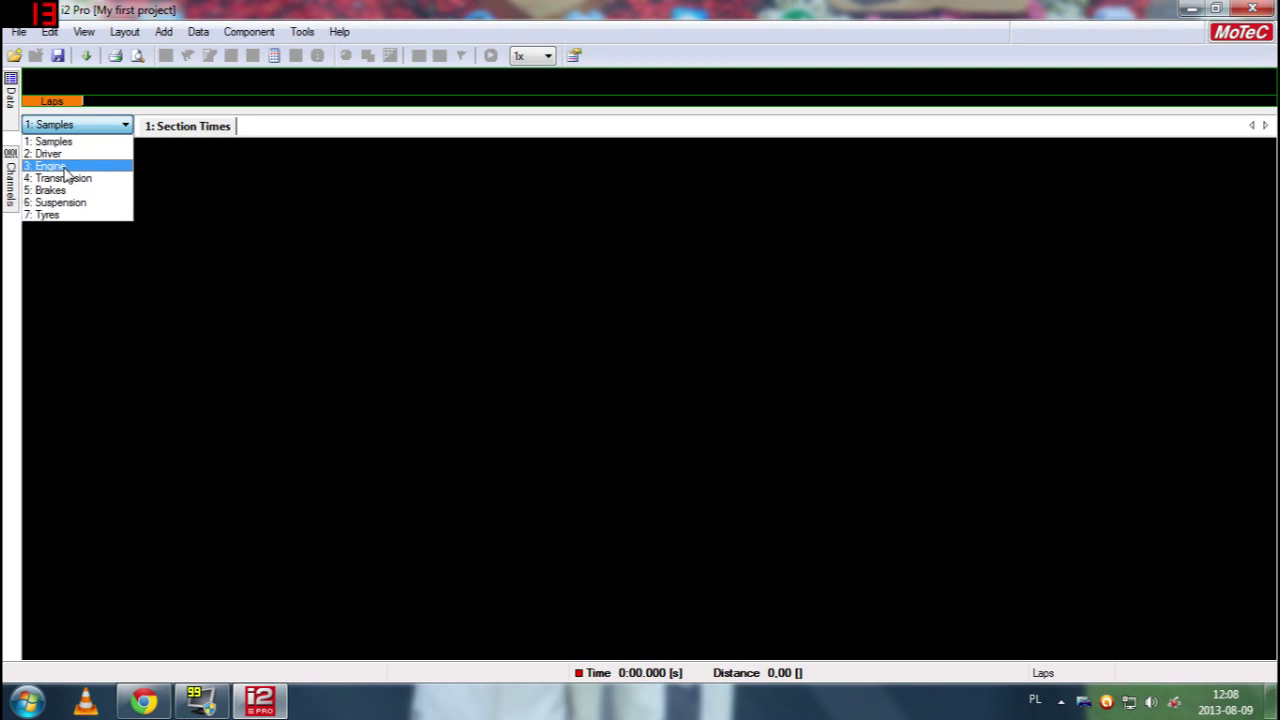
left_click(125, 32)
left_click(125, 32)
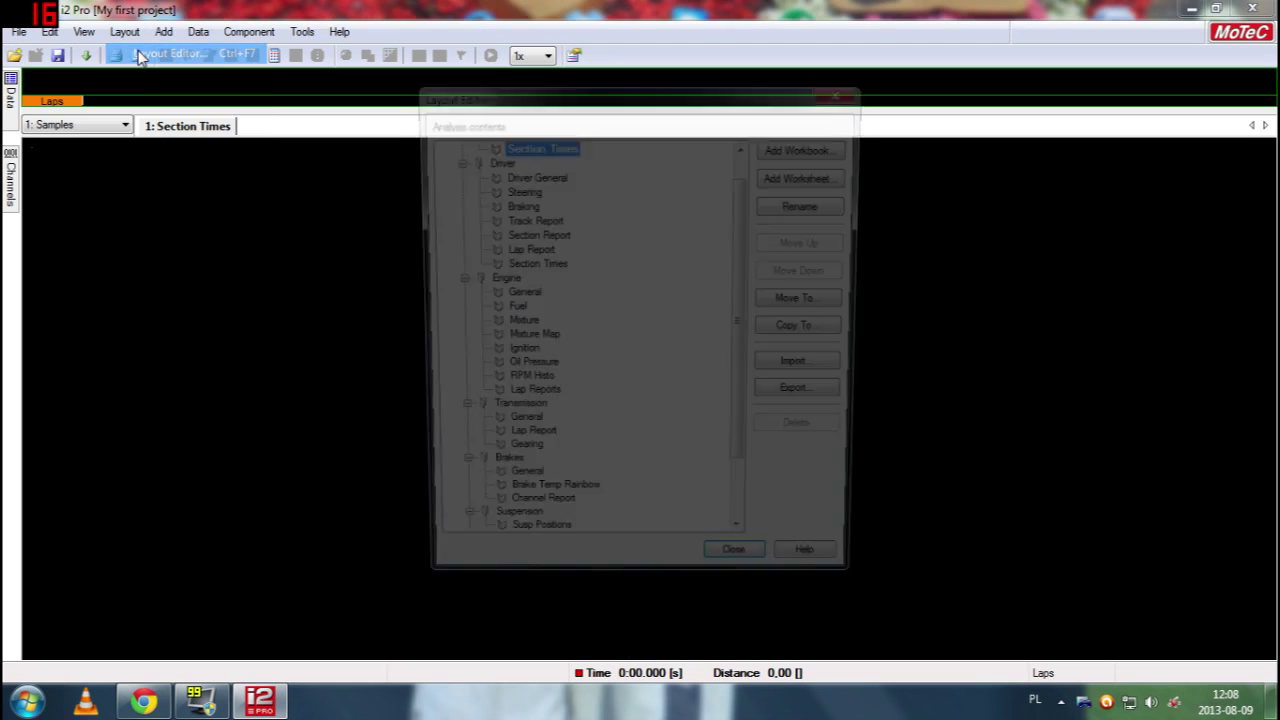
scroll(588, 226, "up", 1)
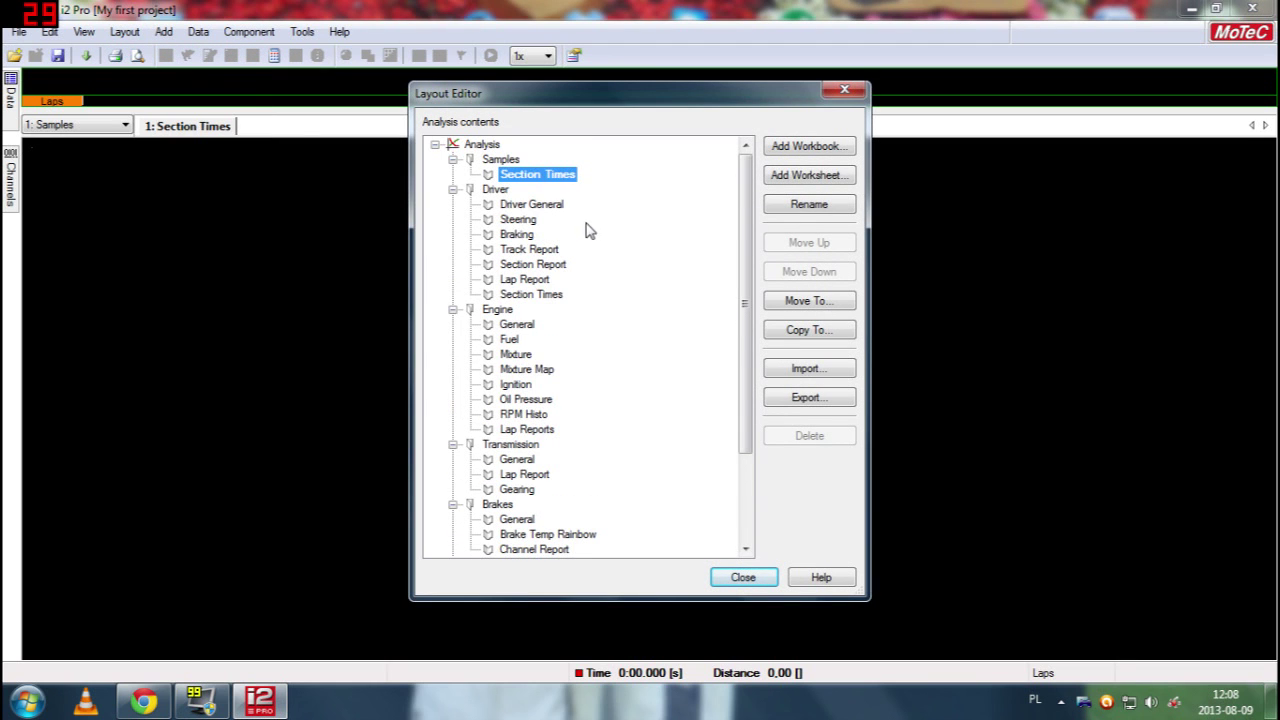
Delete the Driver, Engine and Transmission workbooks in the Layout Editor
left_click(495, 189)
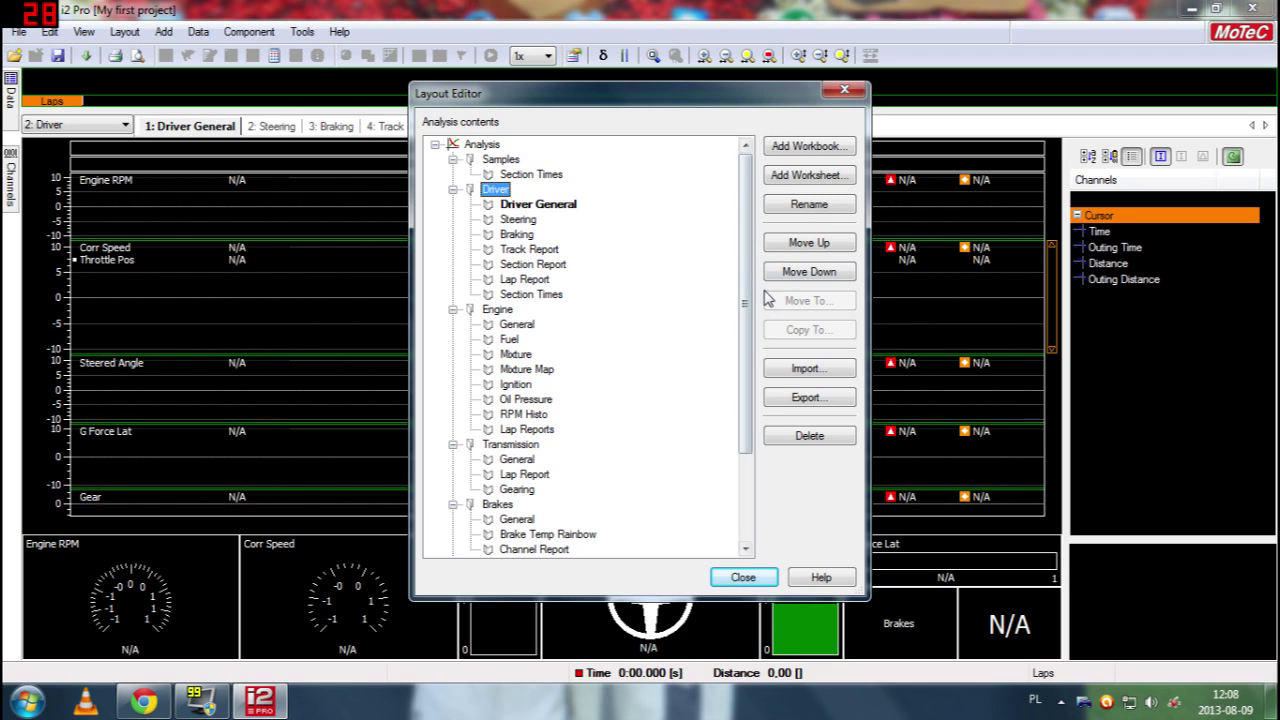
left_click(807, 438)
left_click(712, 420)
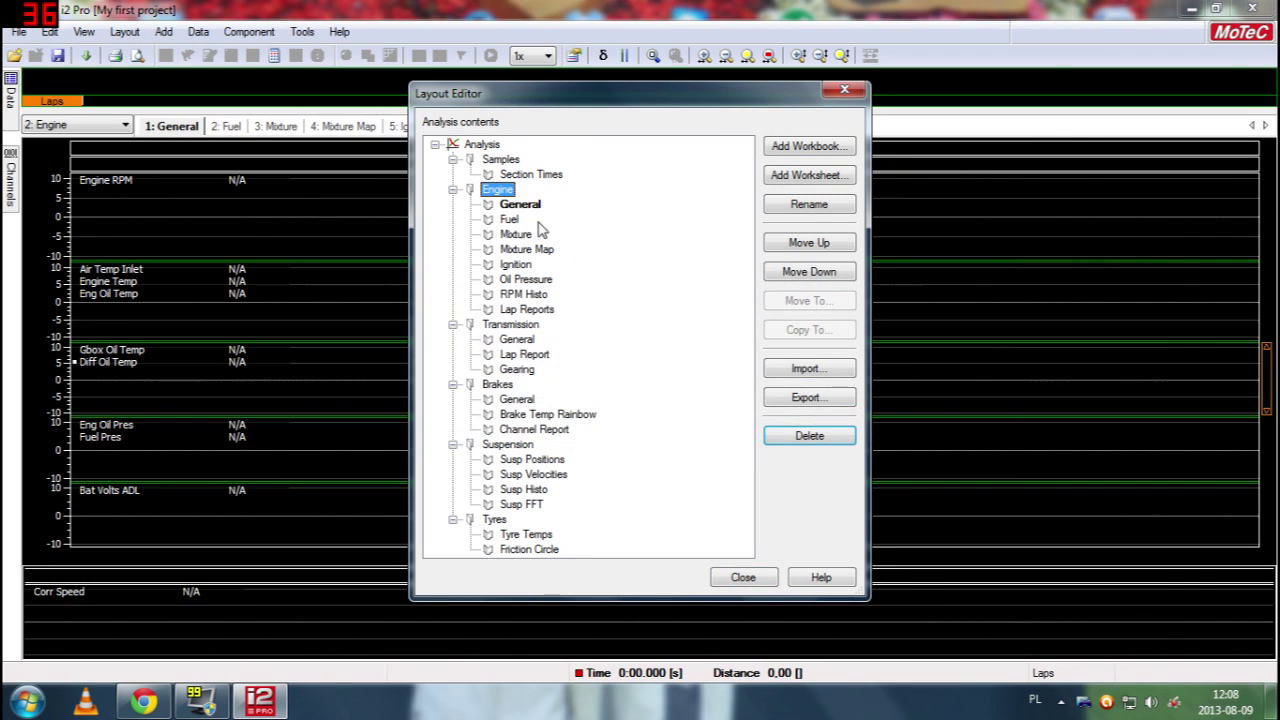
left_click(808, 436)
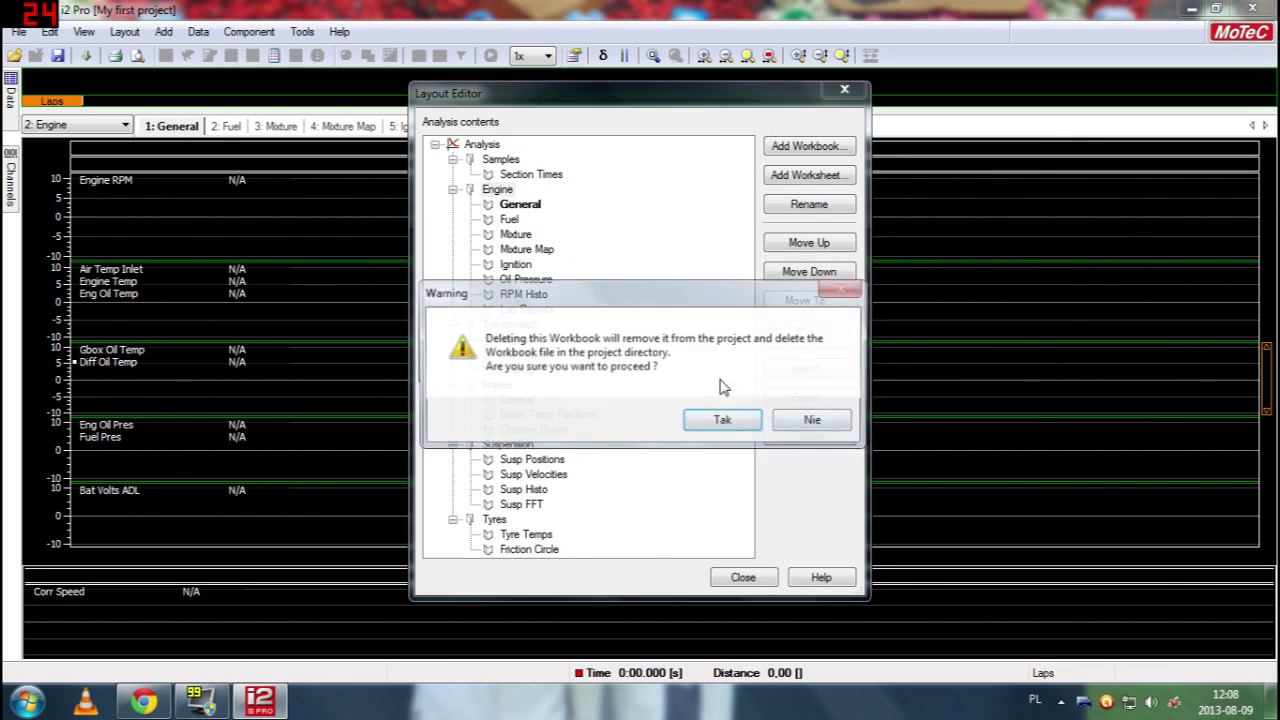
left_click(722, 420)
left_click(812, 436)
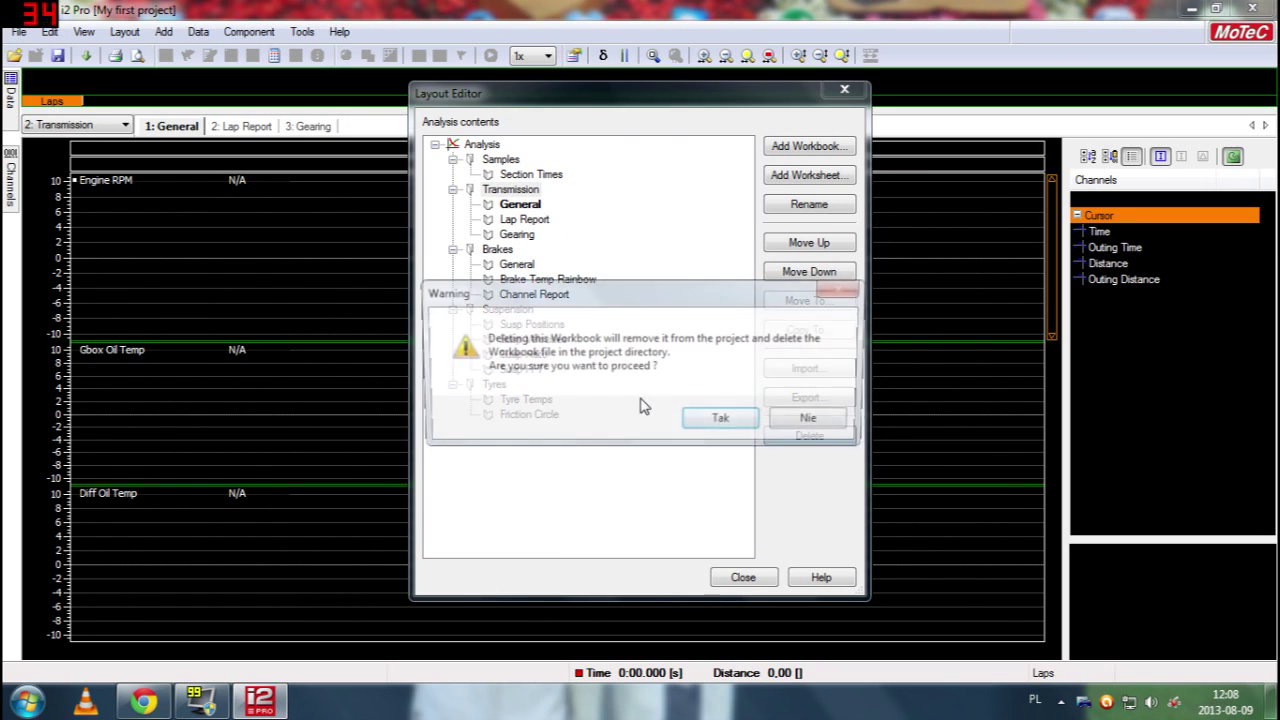
left_click(706, 422)
Delete the Brakes, Suspension and Tyres workbooks, then close the Layout Editor
left_click(812, 436)
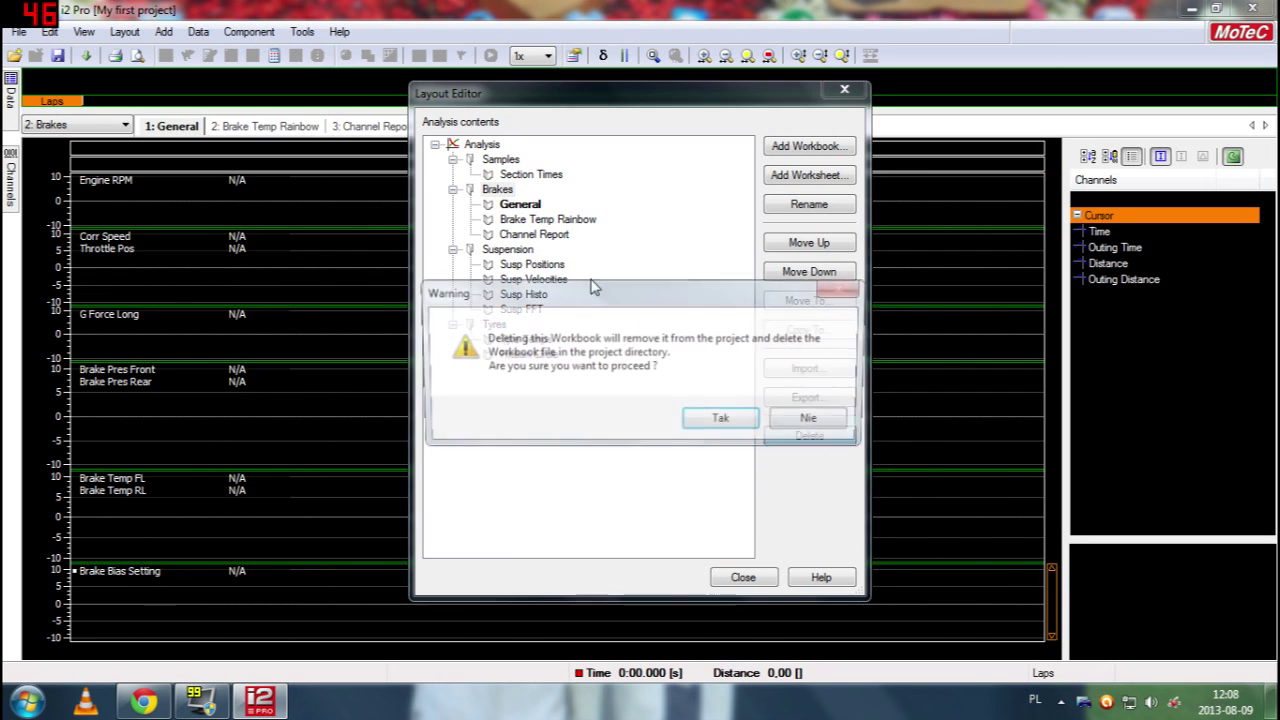
left_click(716, 436)
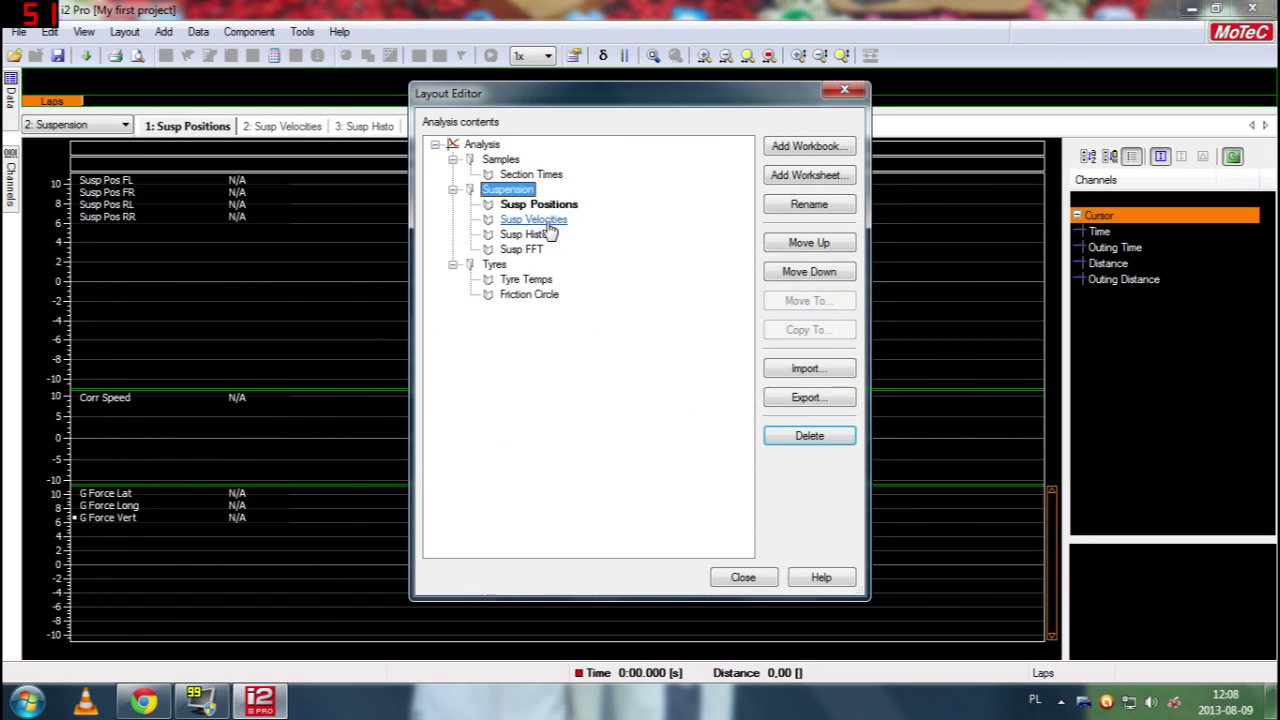
left_click(810, 438)
left_click(716, 415)
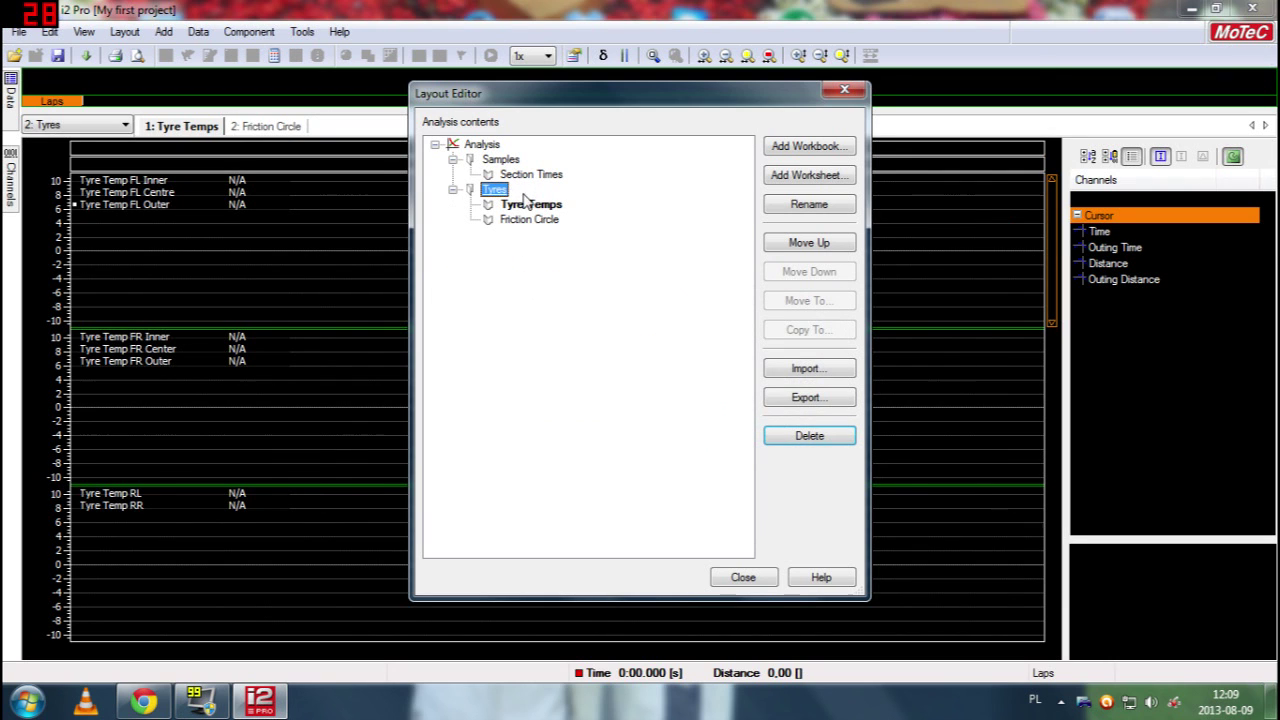
left_click(826, 441)
left_click(723, 421)
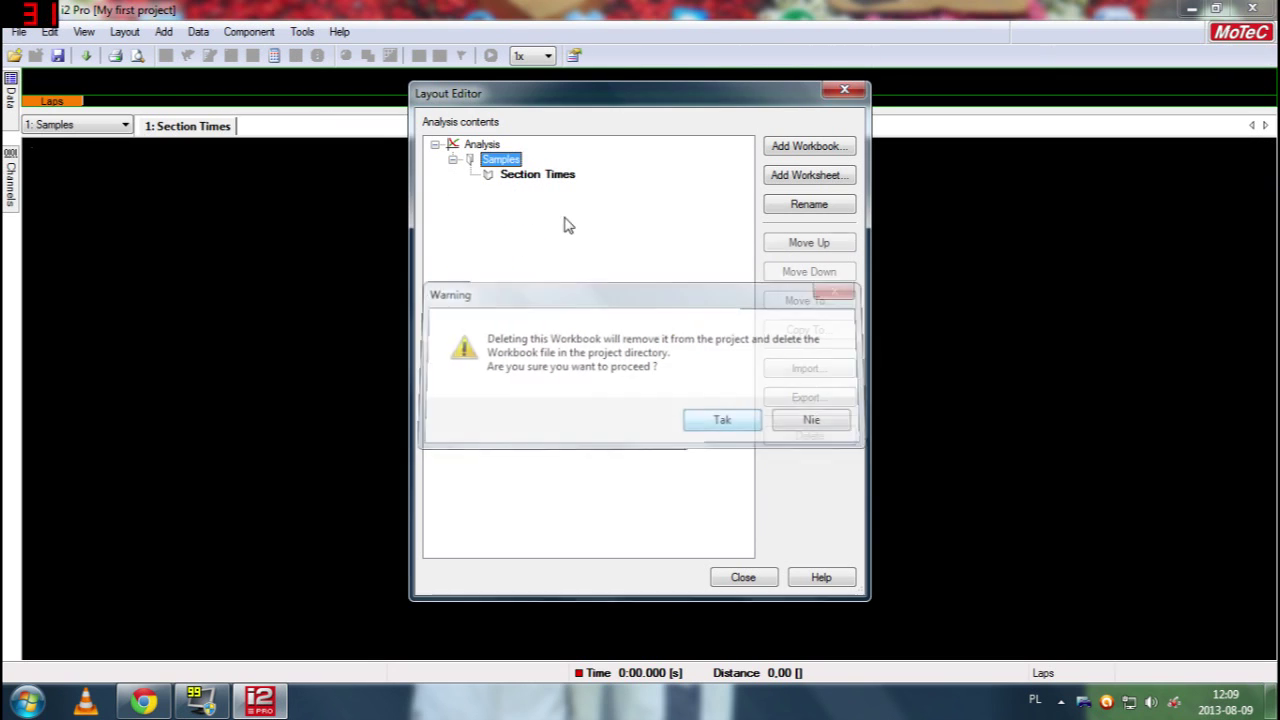
left_click(497, 161)
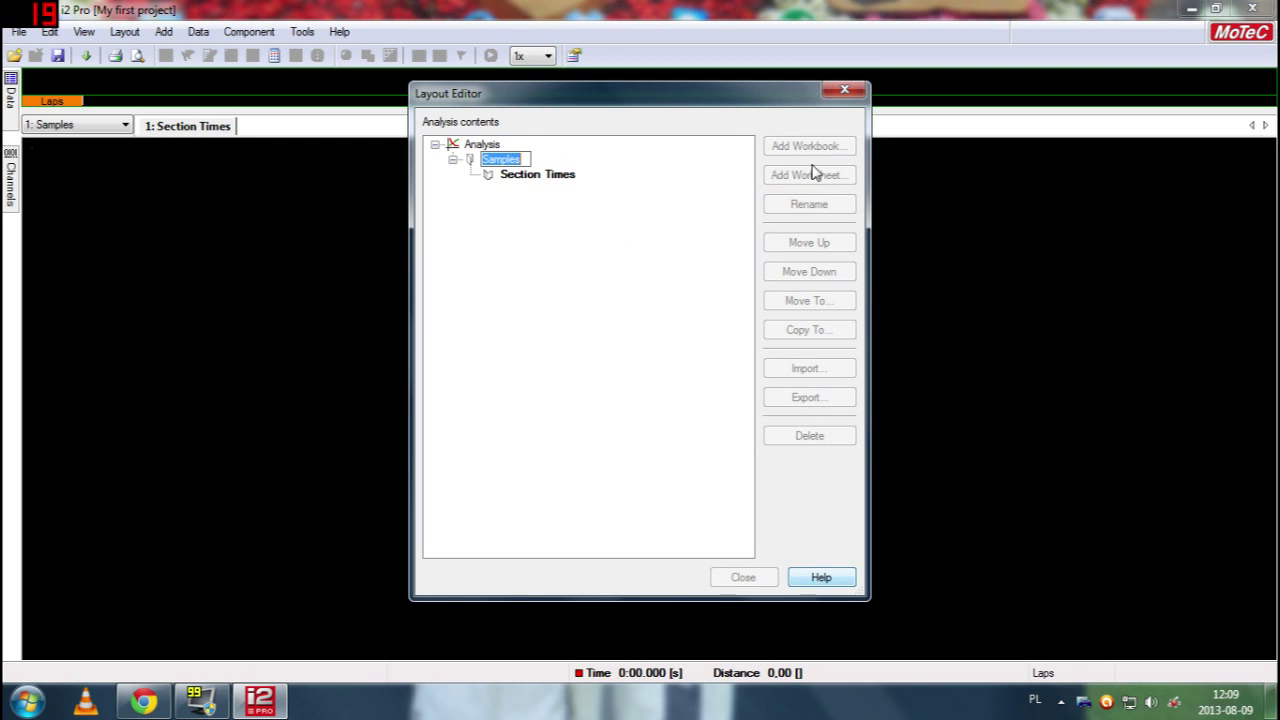
left_click(845, 92)
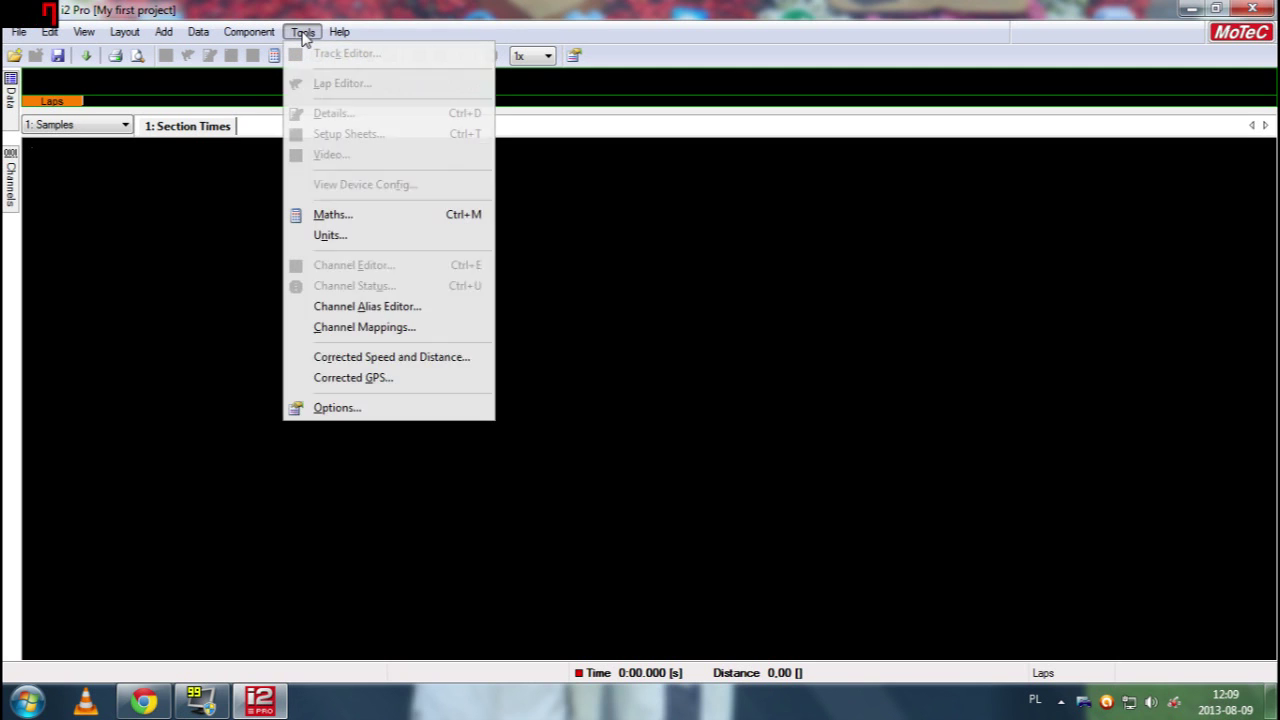
Open the Options dialog on the Colours page showing the MoTeC Default (modified) scheme
left_click(330, 407)
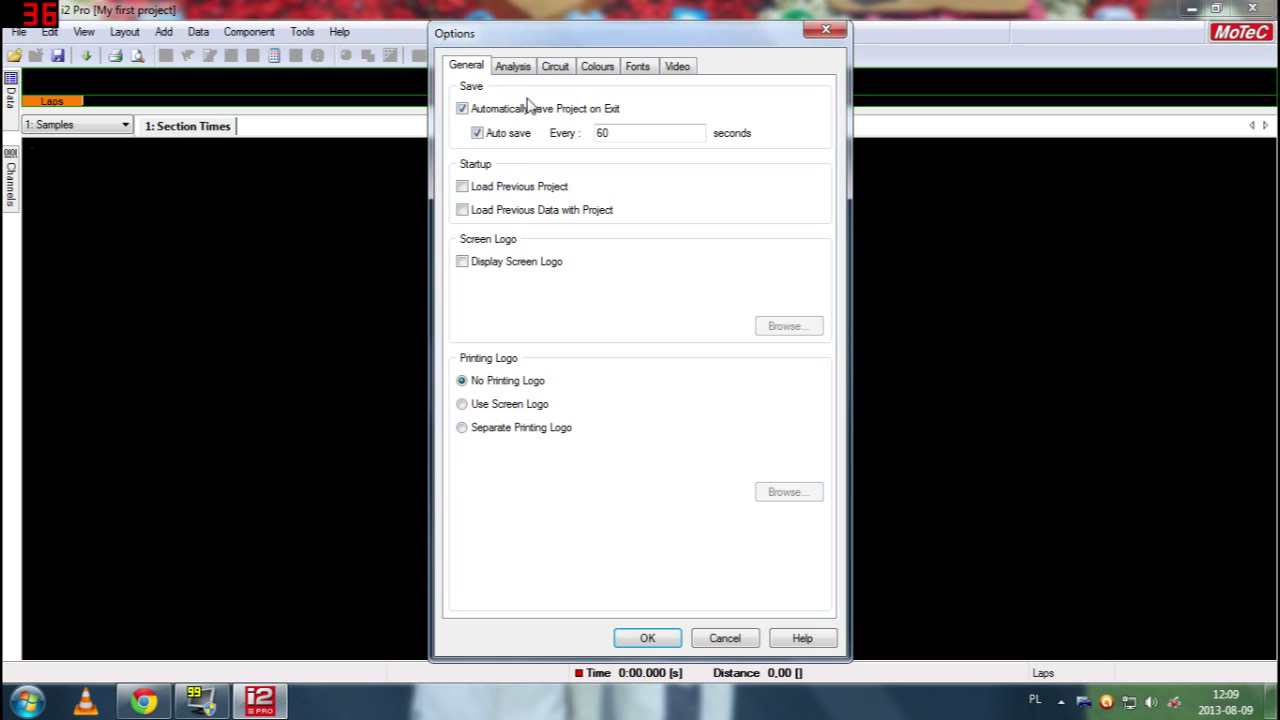
left_click(592, 67)
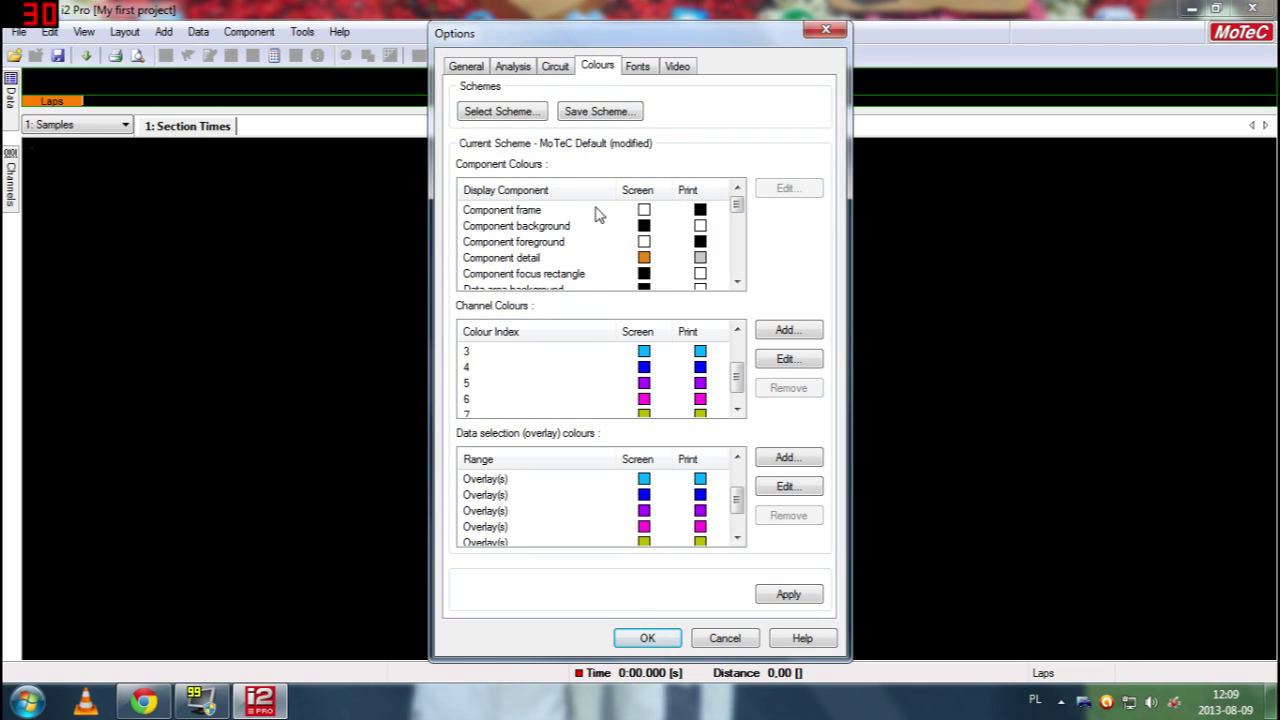